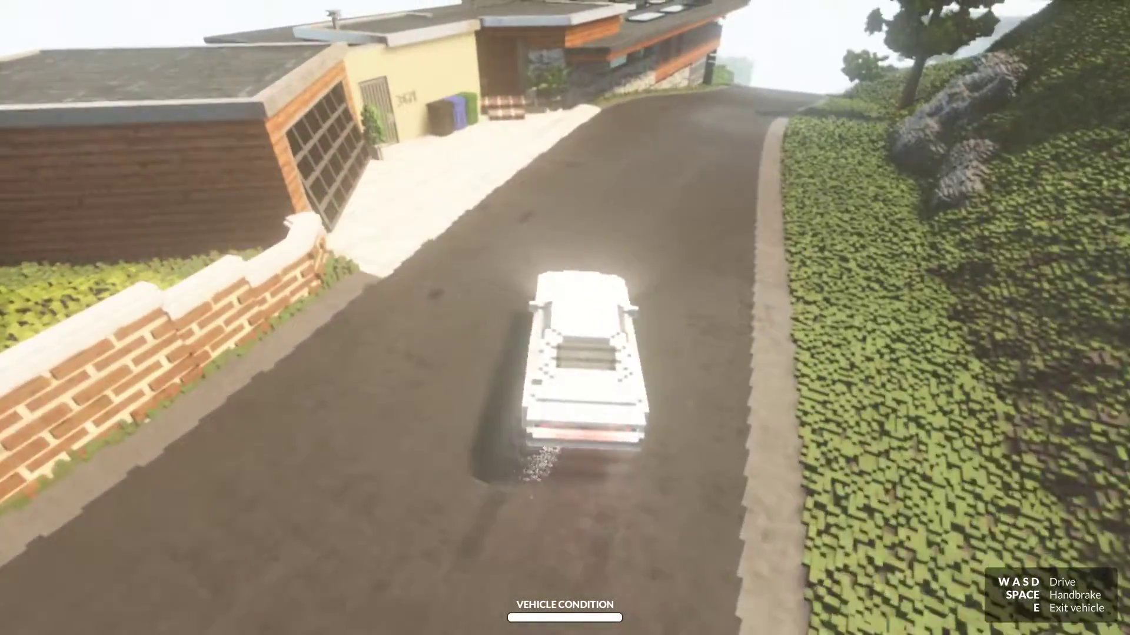
Step: Drift the white car into house 3671's garage and get out on foot
key(d)
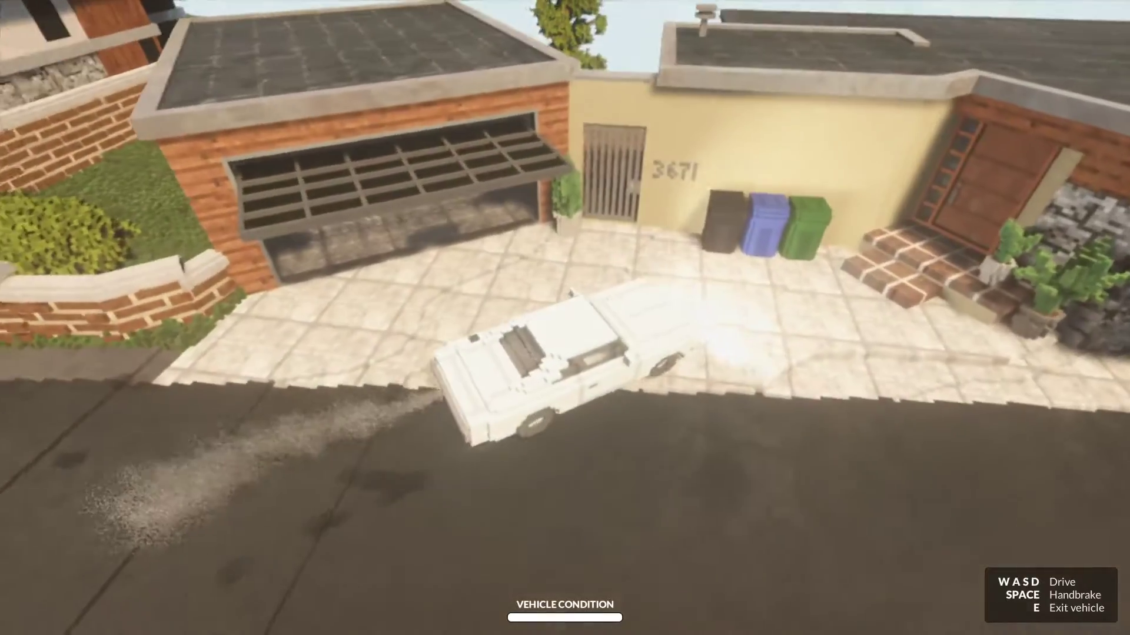
key(a)
key(d)
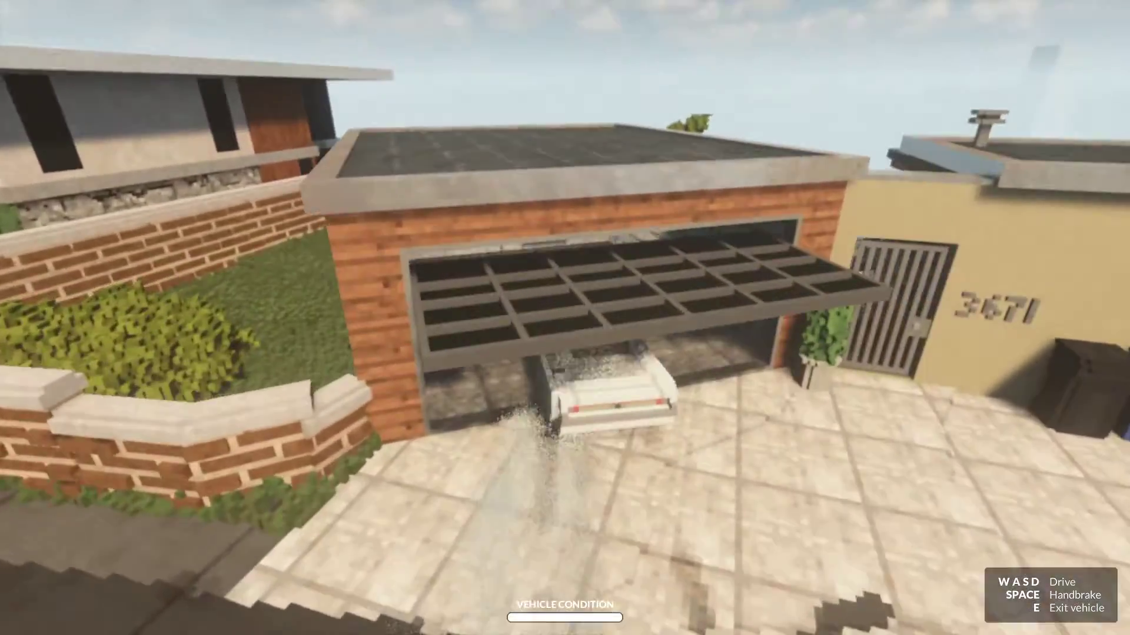
key(e)
Step: Walk up the steps from the sidewalk and open house 3671's front door
key(w)
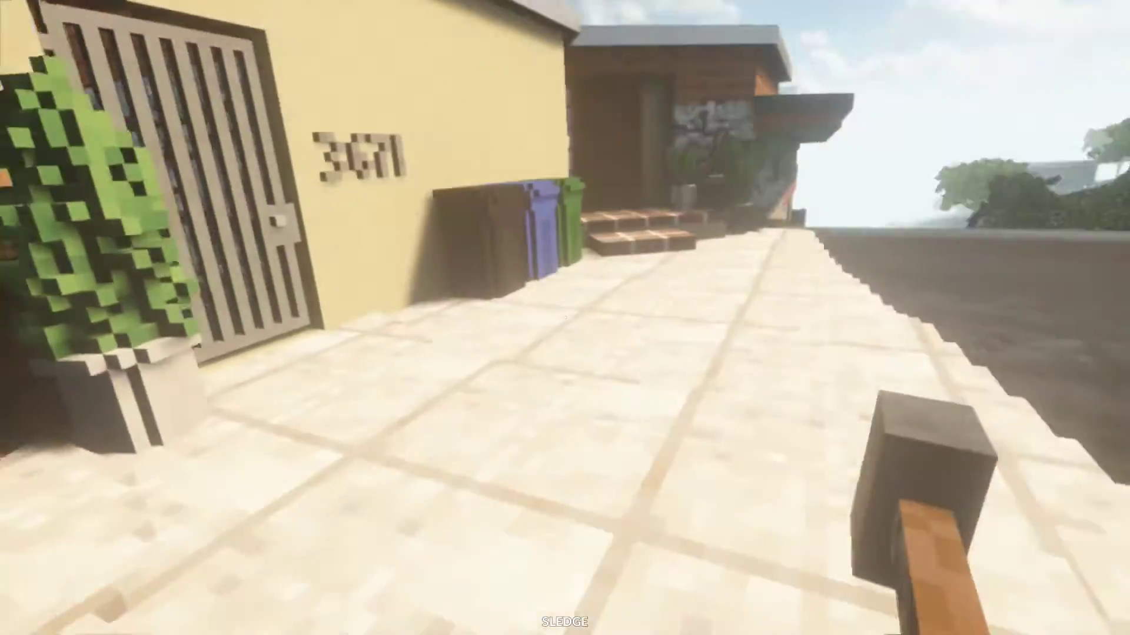
key(w)
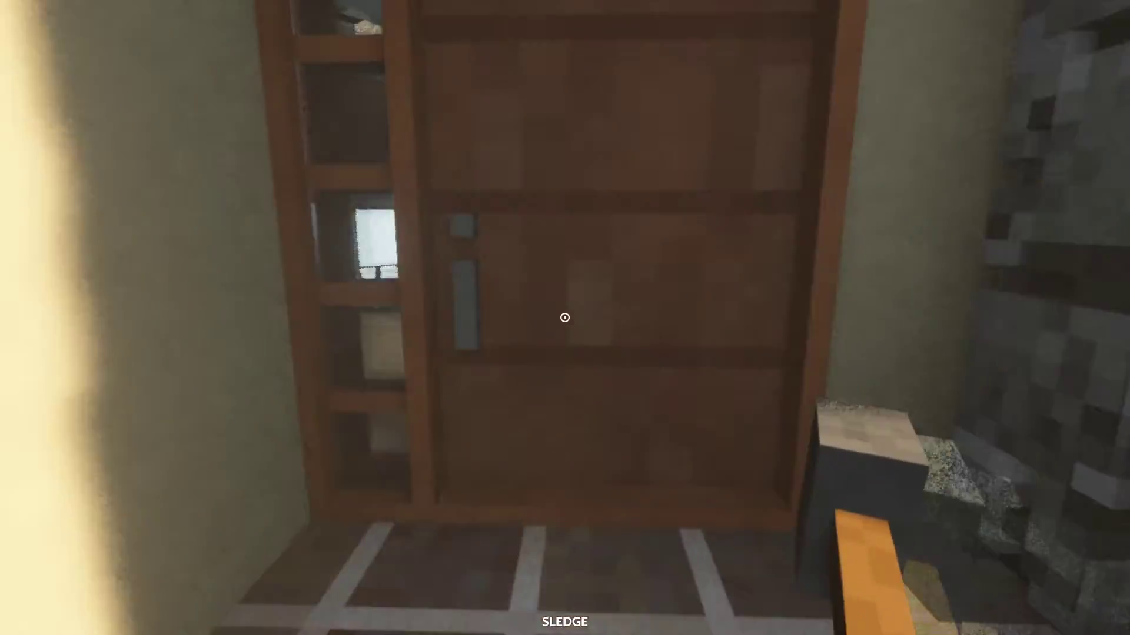
click(566, 318)
key(w)
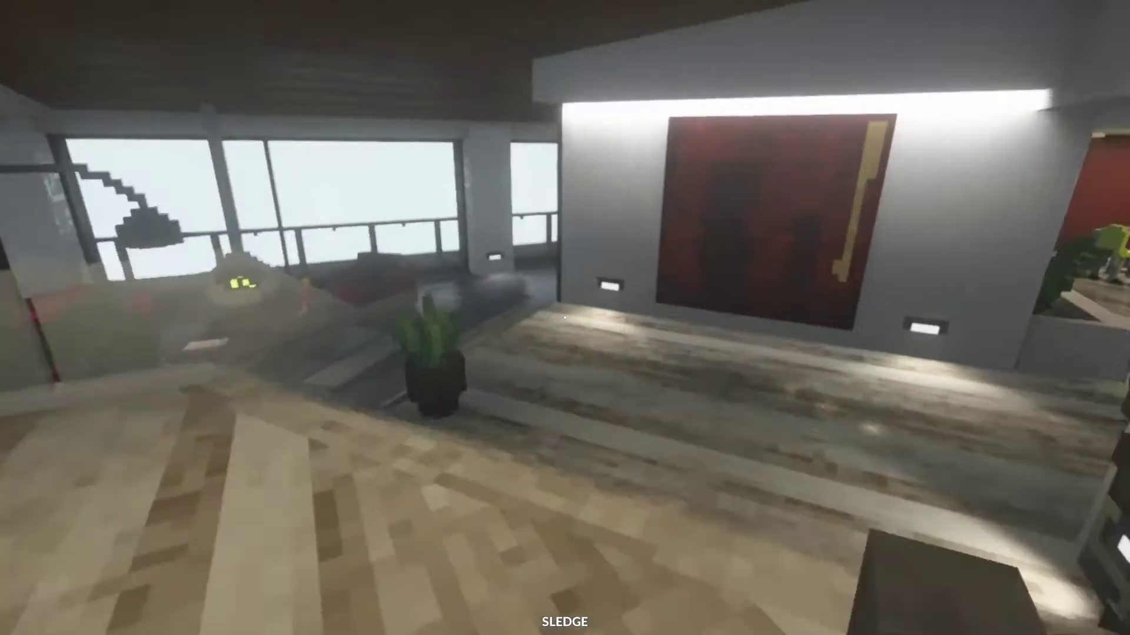
scroll(564, 317, down, 2)
scroll(566, 319, down, 1)
scroll(565, 318, down, 1)
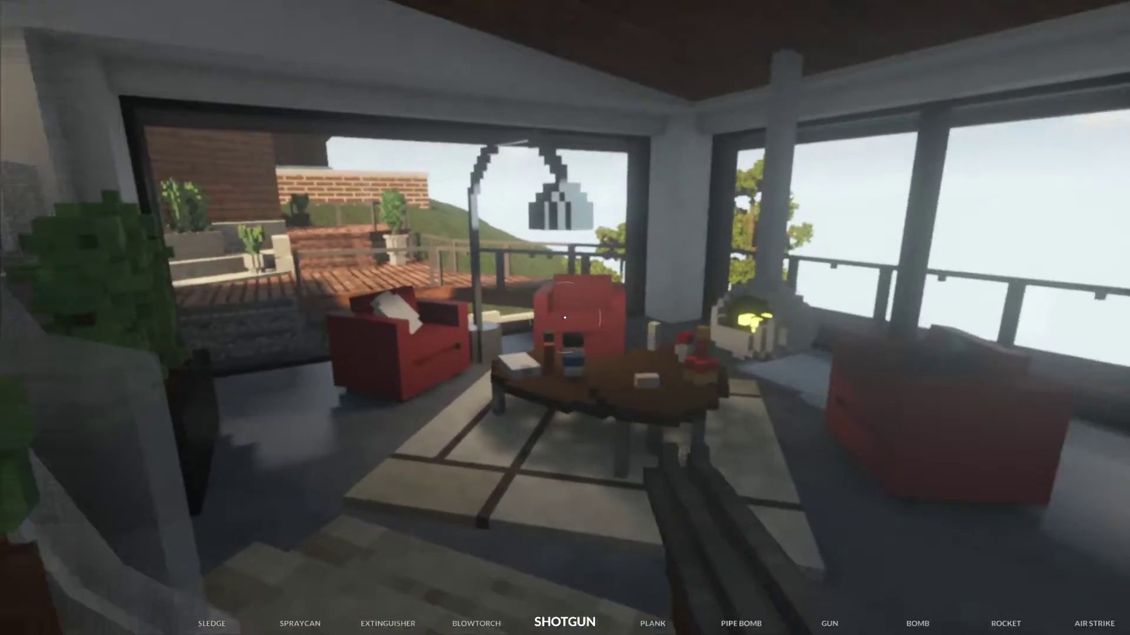
scroll(565, 317, up, 1)
Step: Blast the coffee table apart, then step onto the balcony deck and switch to the sledgehammer
click(565, 317)
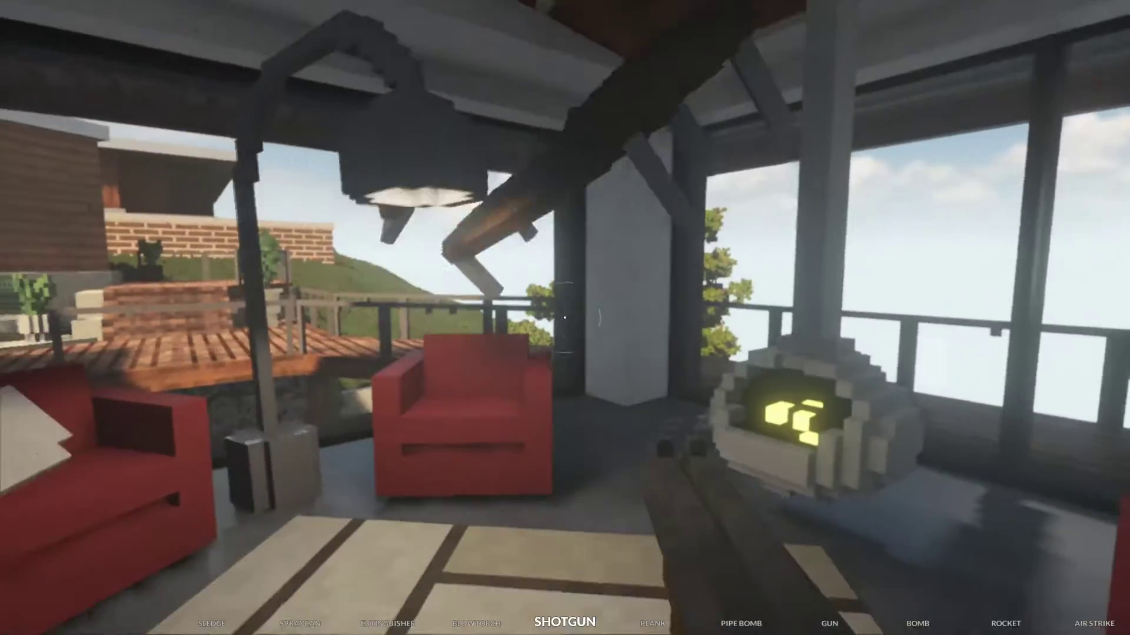
key(w)
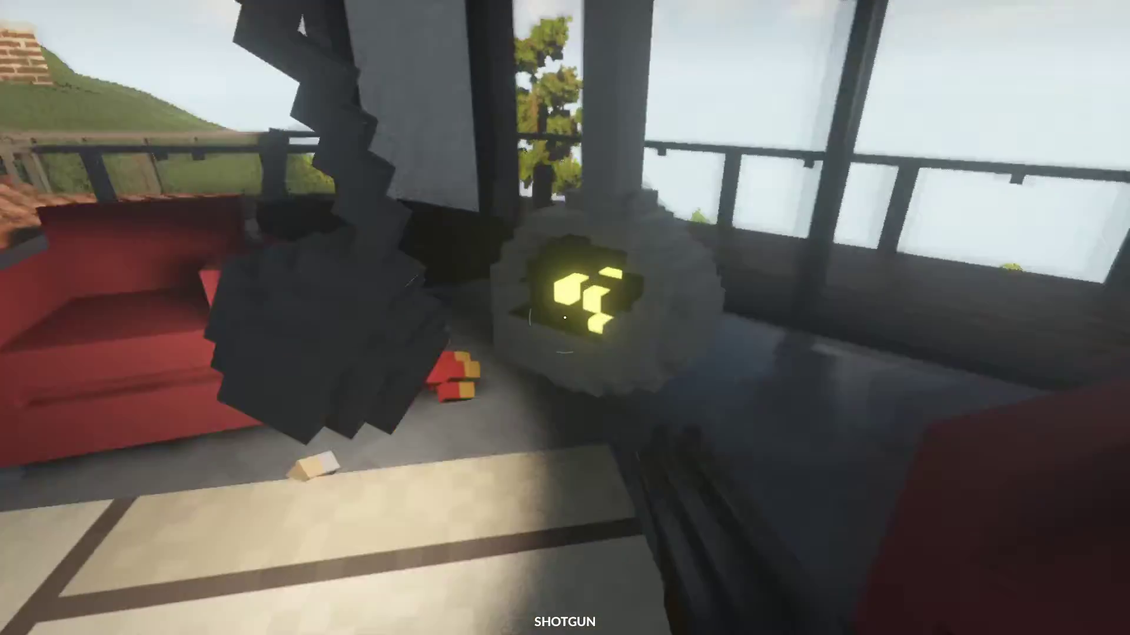
key(w)
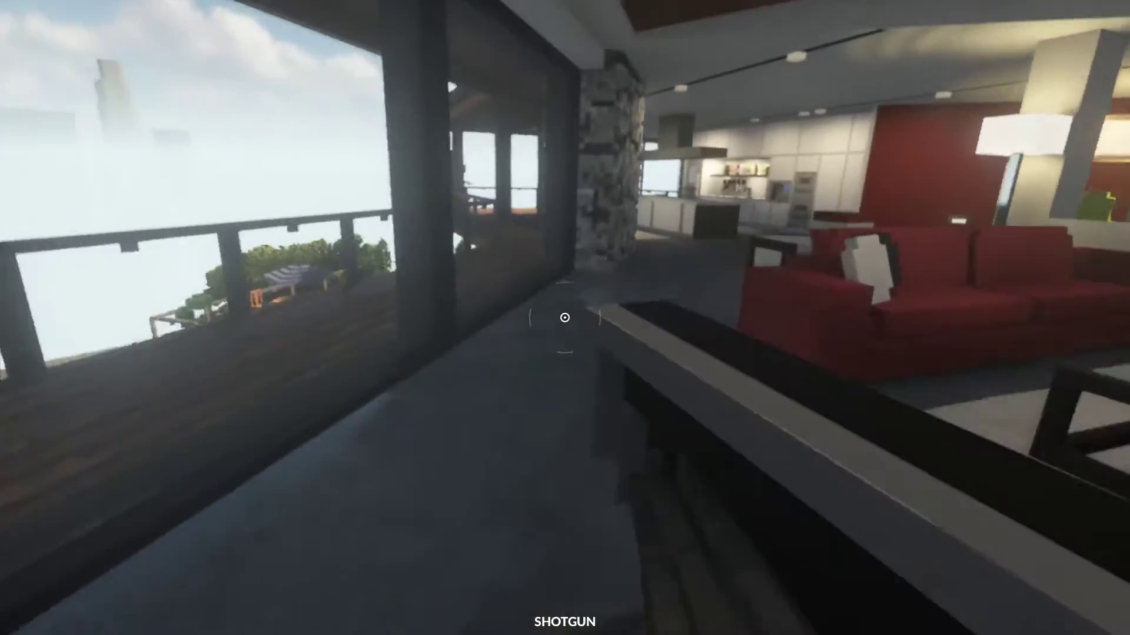
key(w)
key(1)
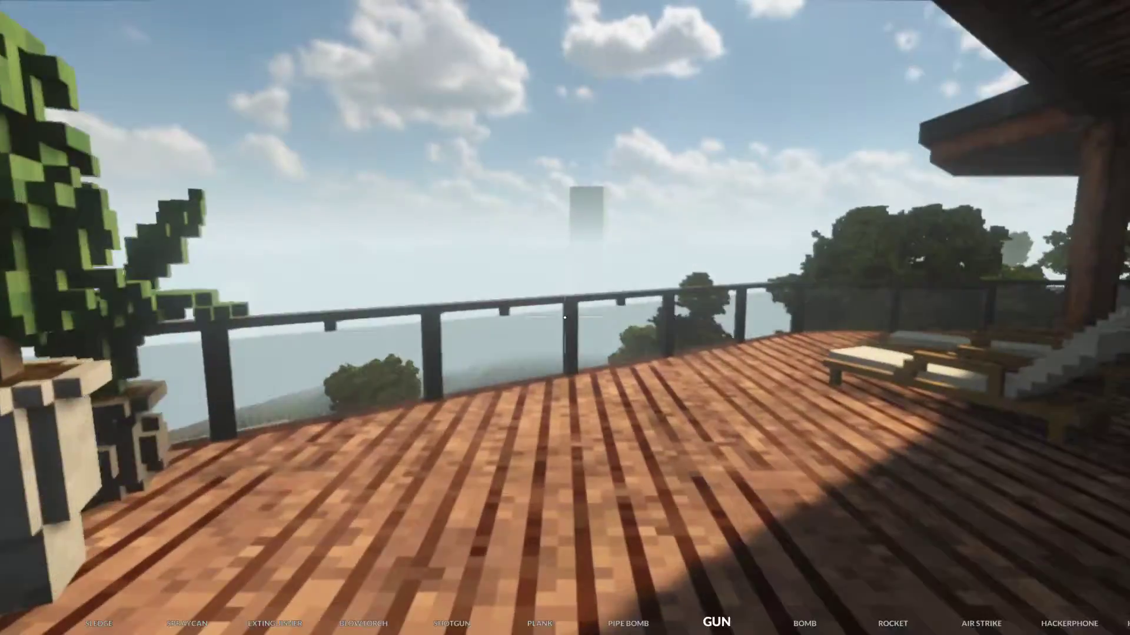
scroll(564, 317, down, 1)
scroll(564, 317, down, 1)
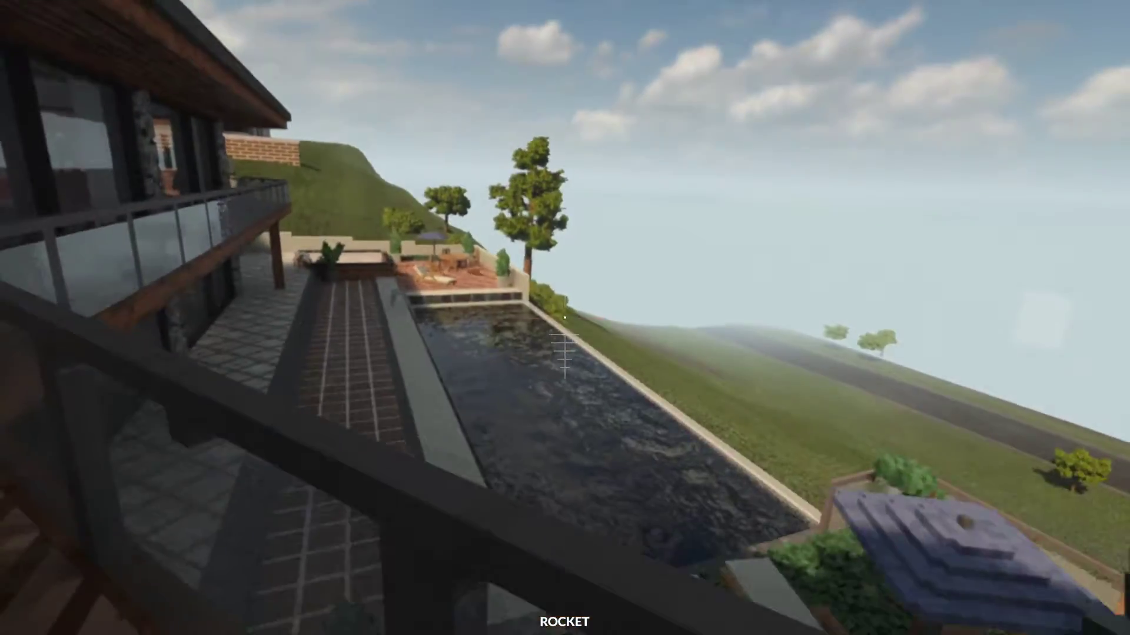
scroll(565, 318, up, 1)
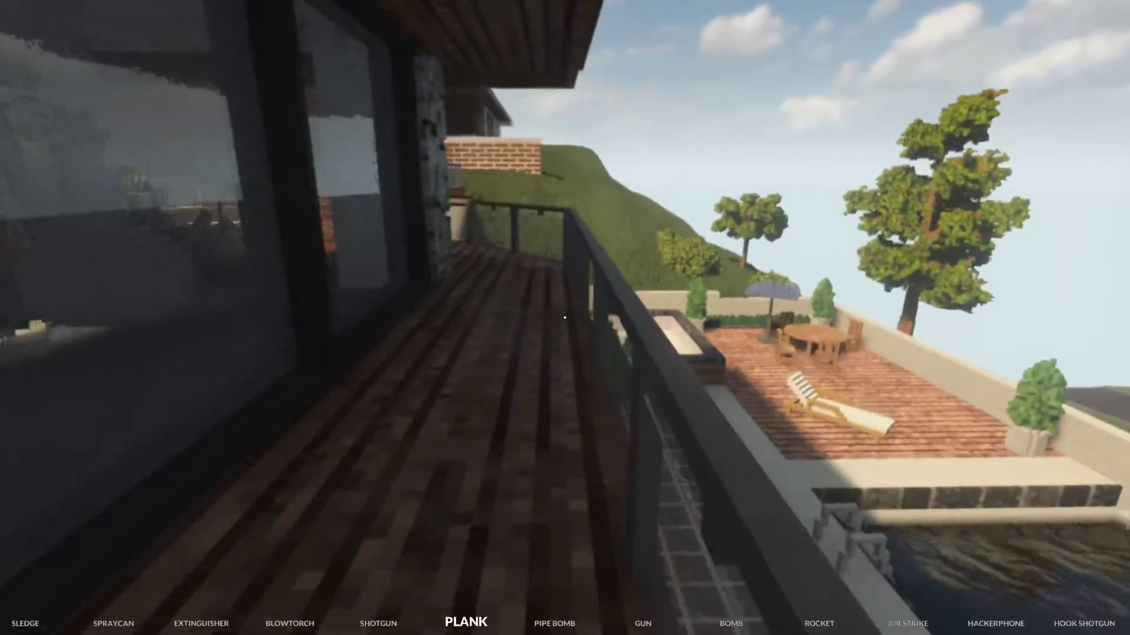
scroll(565, 318, up, 2)
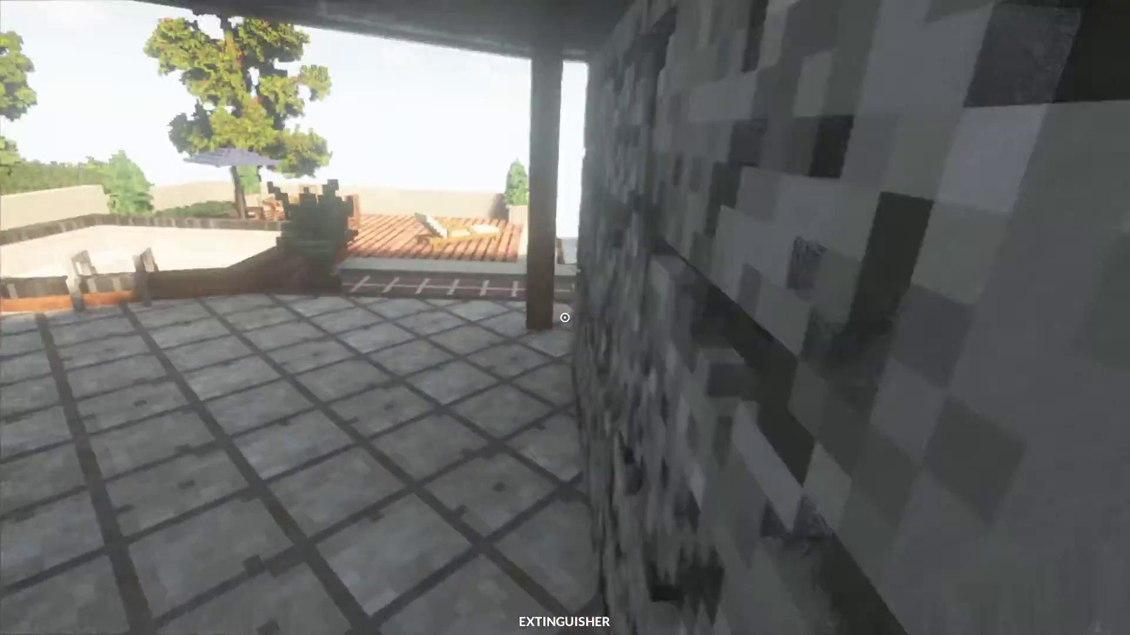
scroll(565, 318, up, 2)
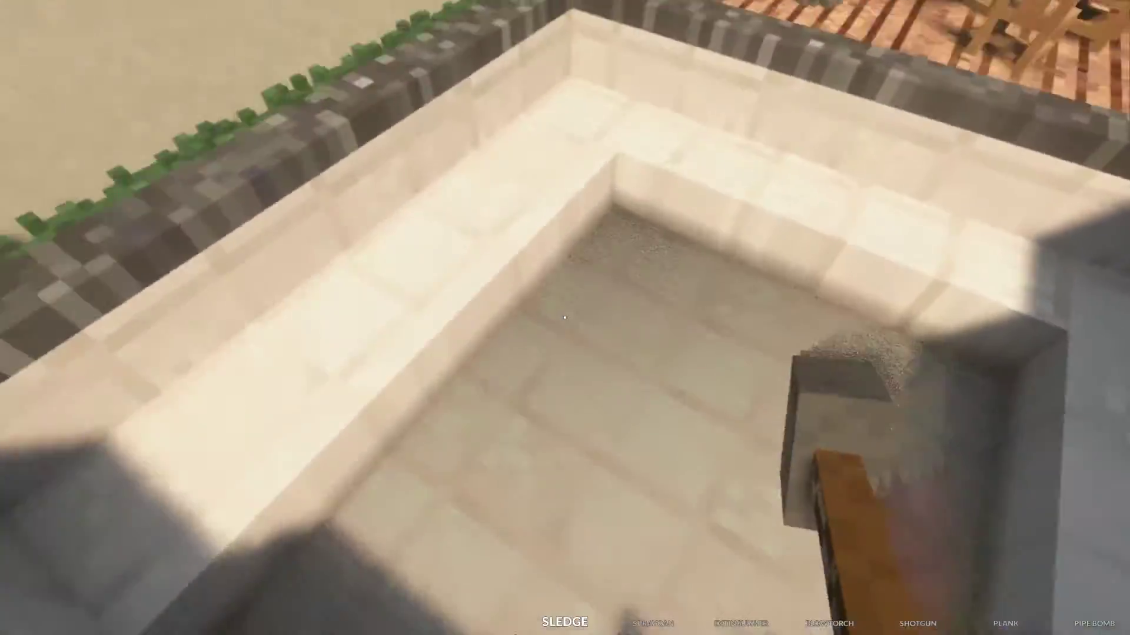
Step: Hop over the pool wall and swim along it toward the ladder
key(w)
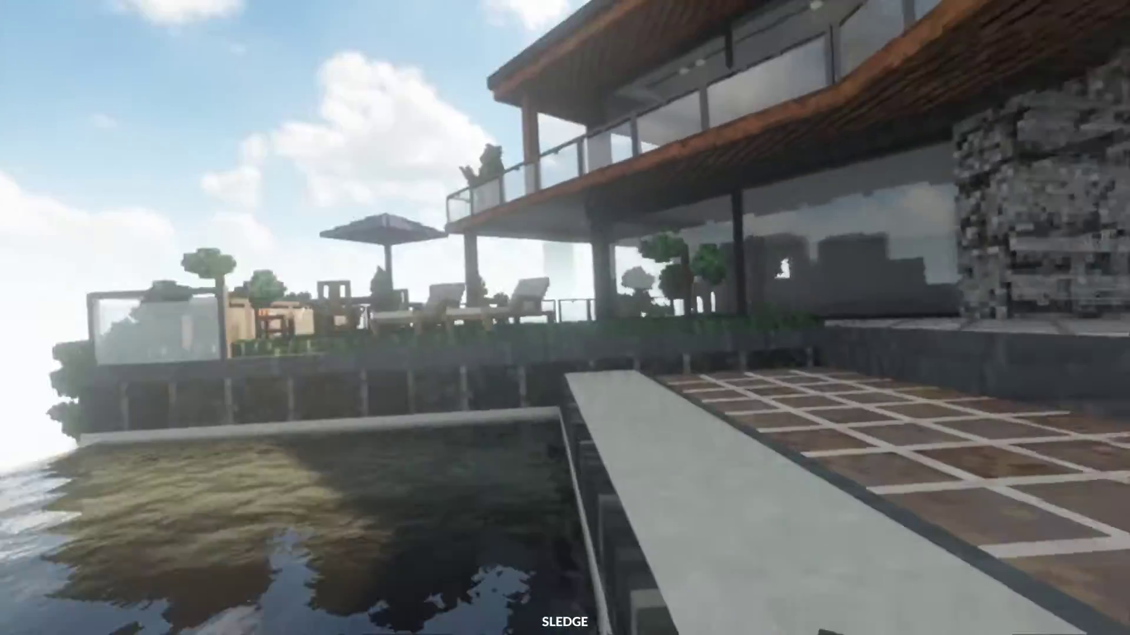
key(space)
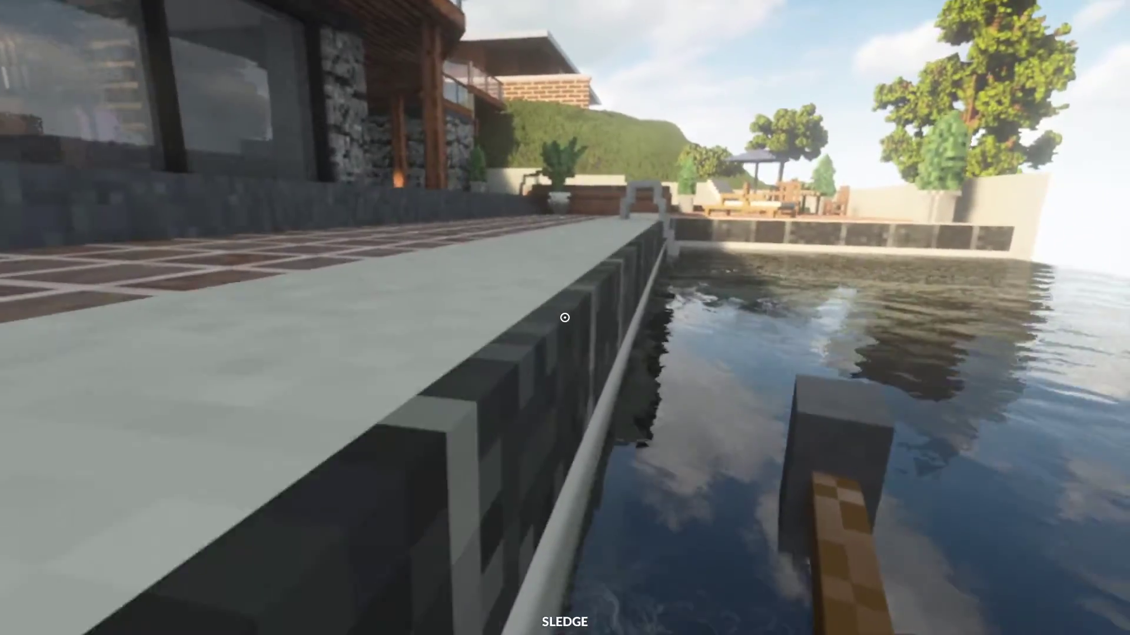
key(w)
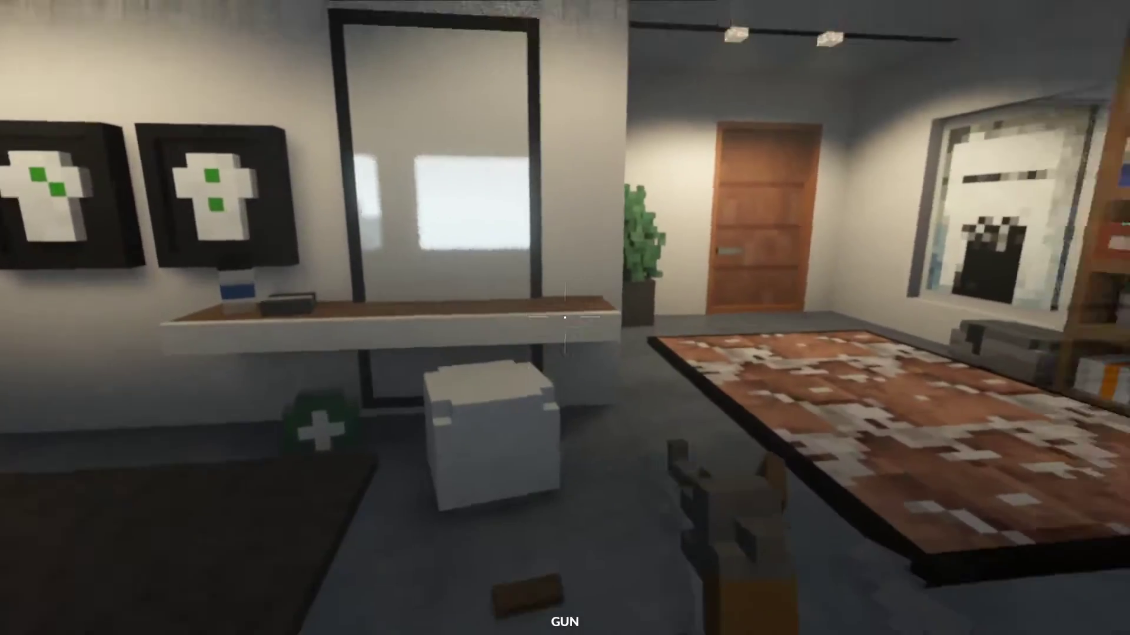
Step: Lift the bed, bump the shelf models by the maroon box, then cross to the bedroom door
key(w)
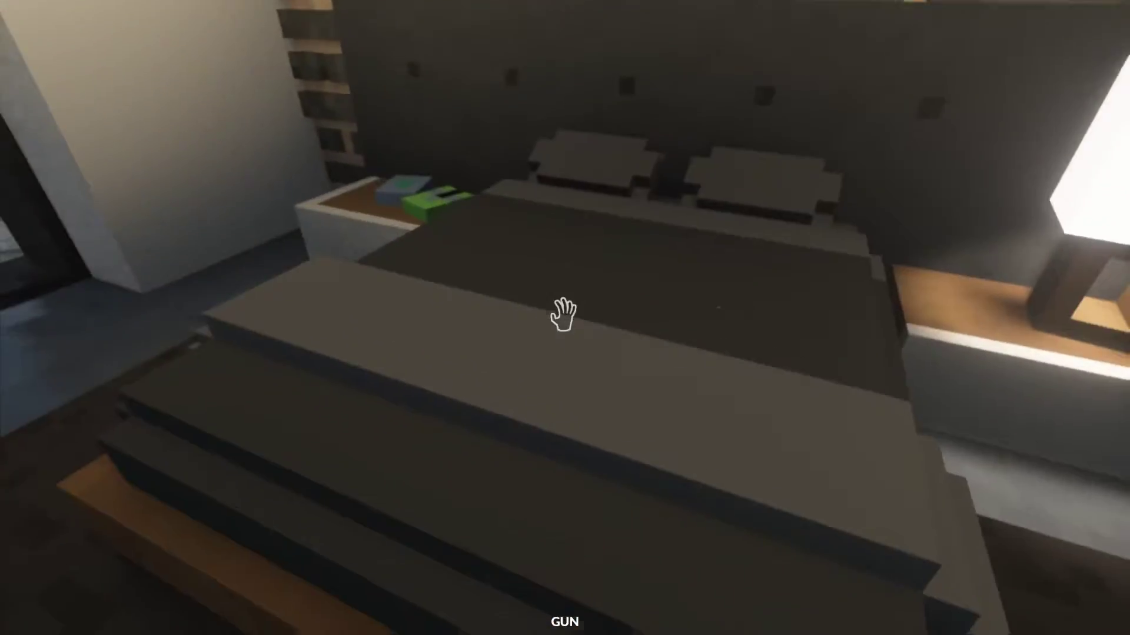
drag(563, 313, 563, 313)
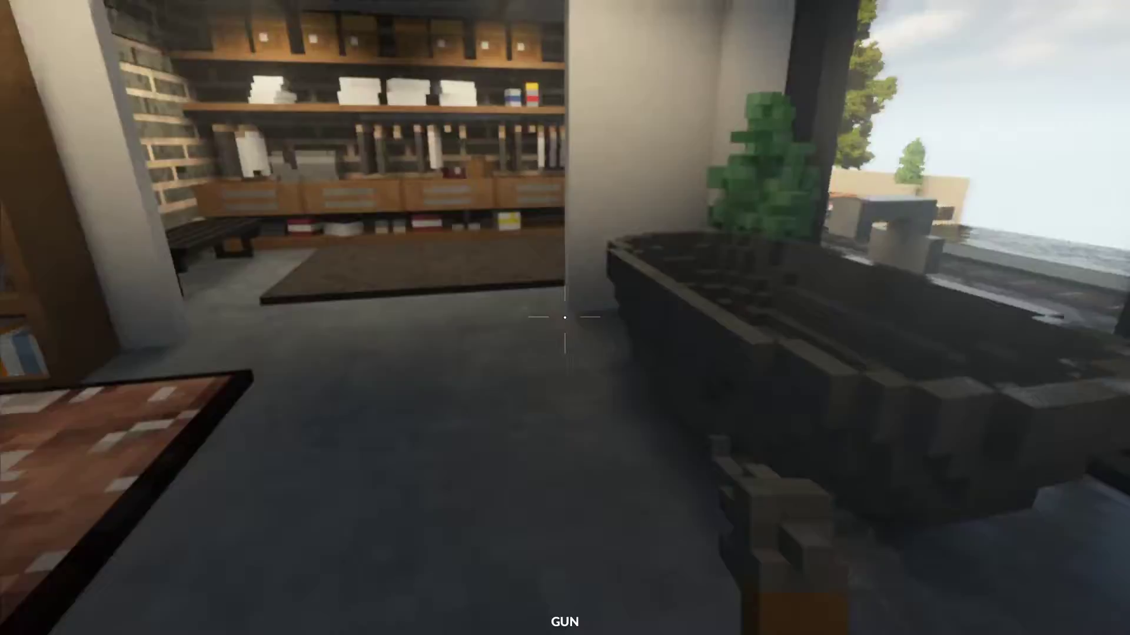
key(w)
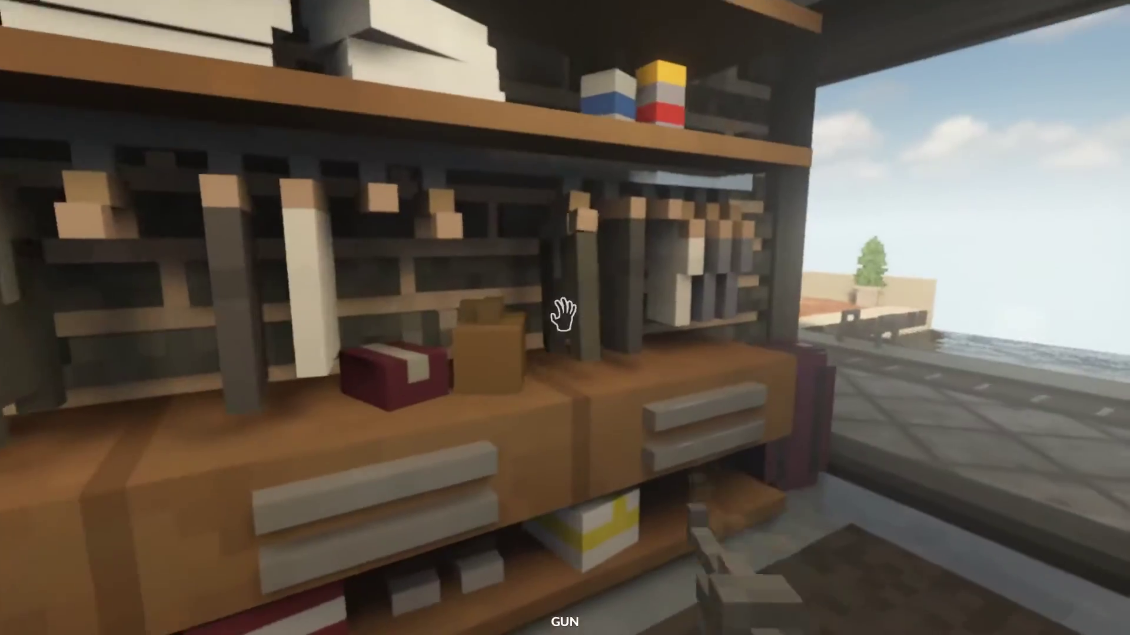
key(s)
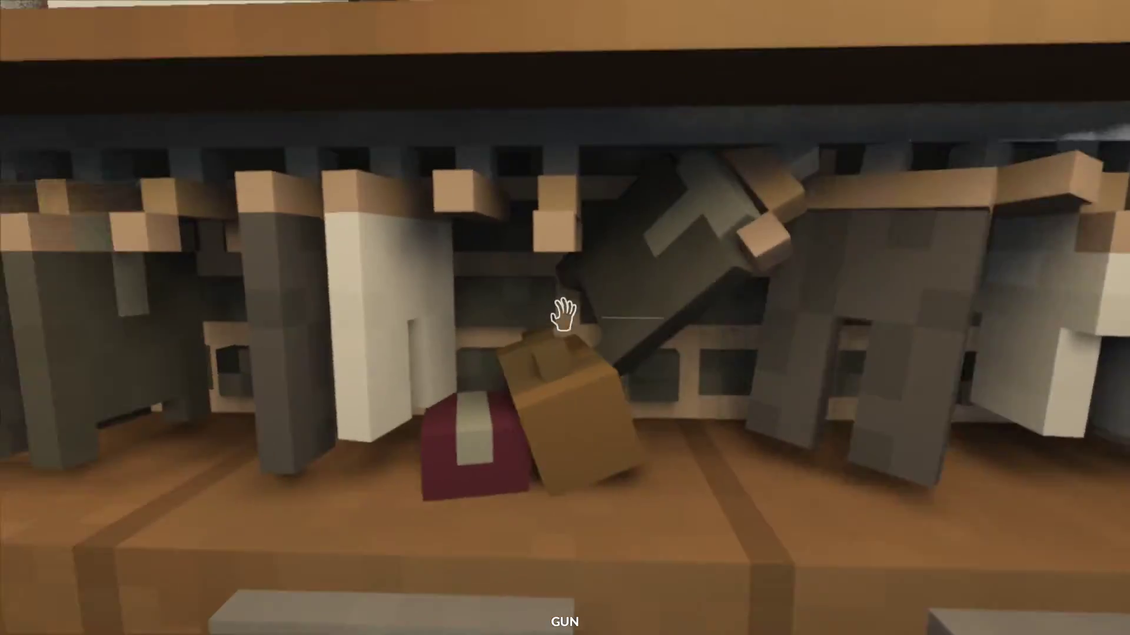
key(w)
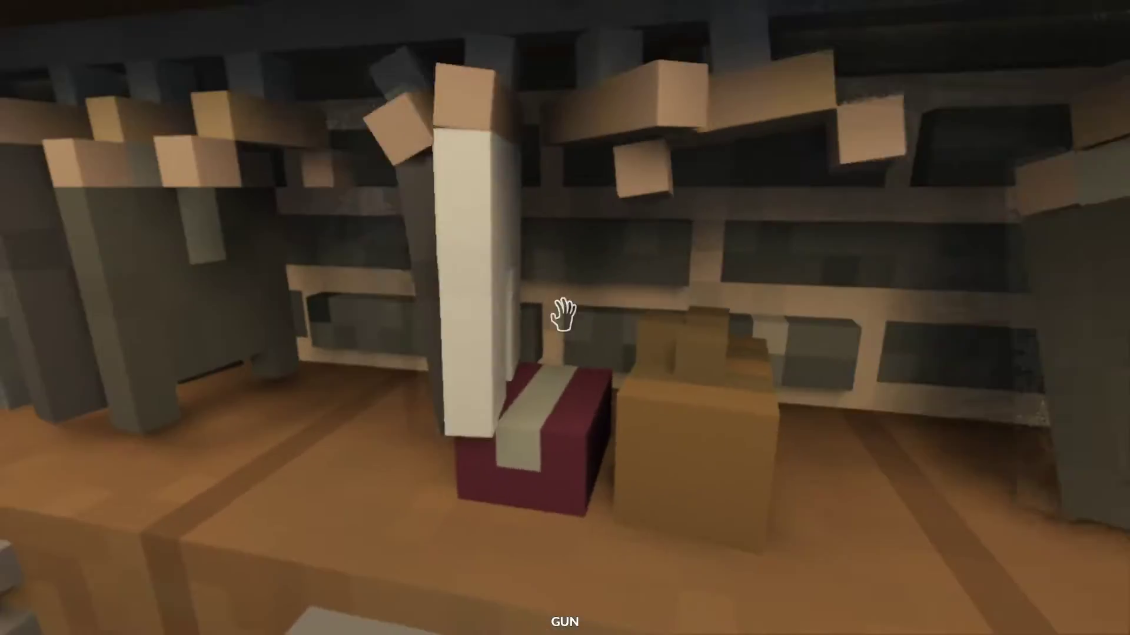
key(s)
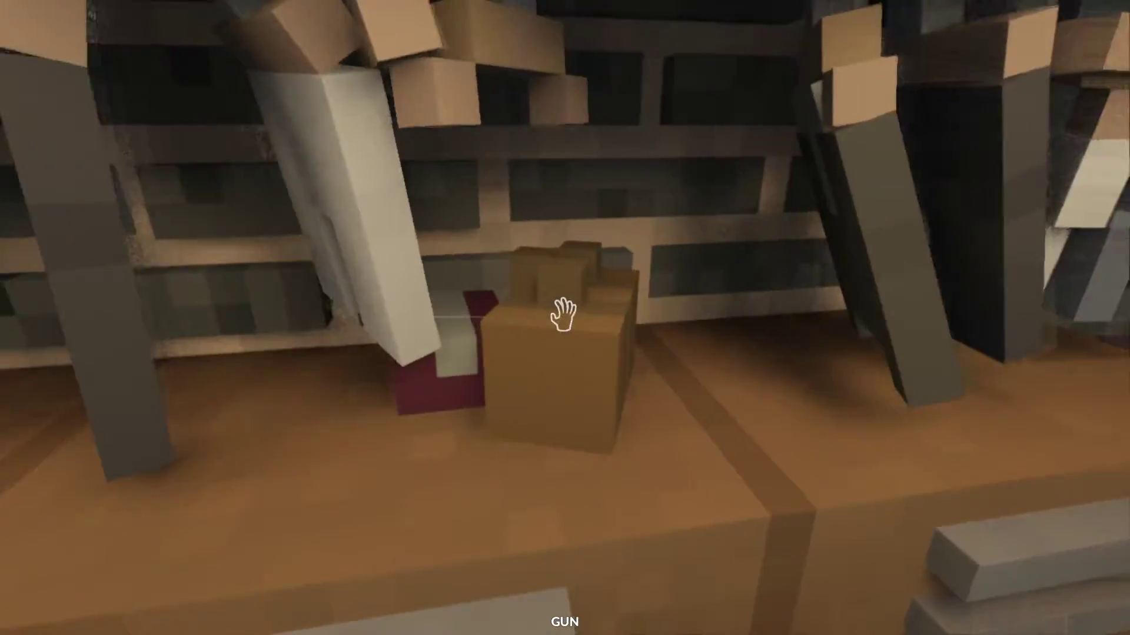
key(s)
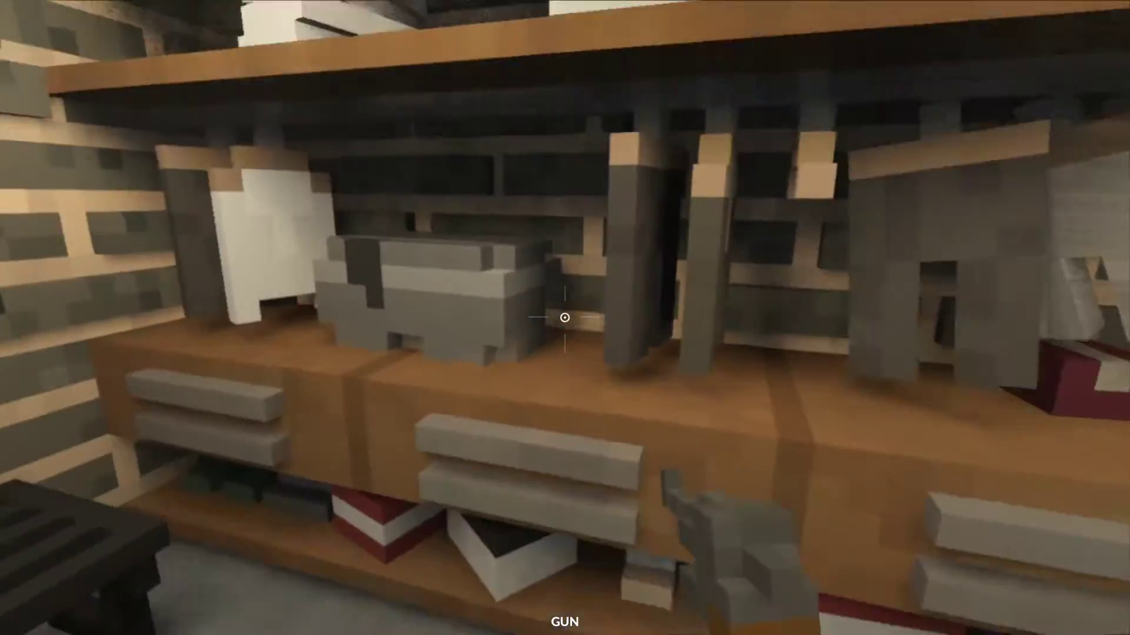
key(w)
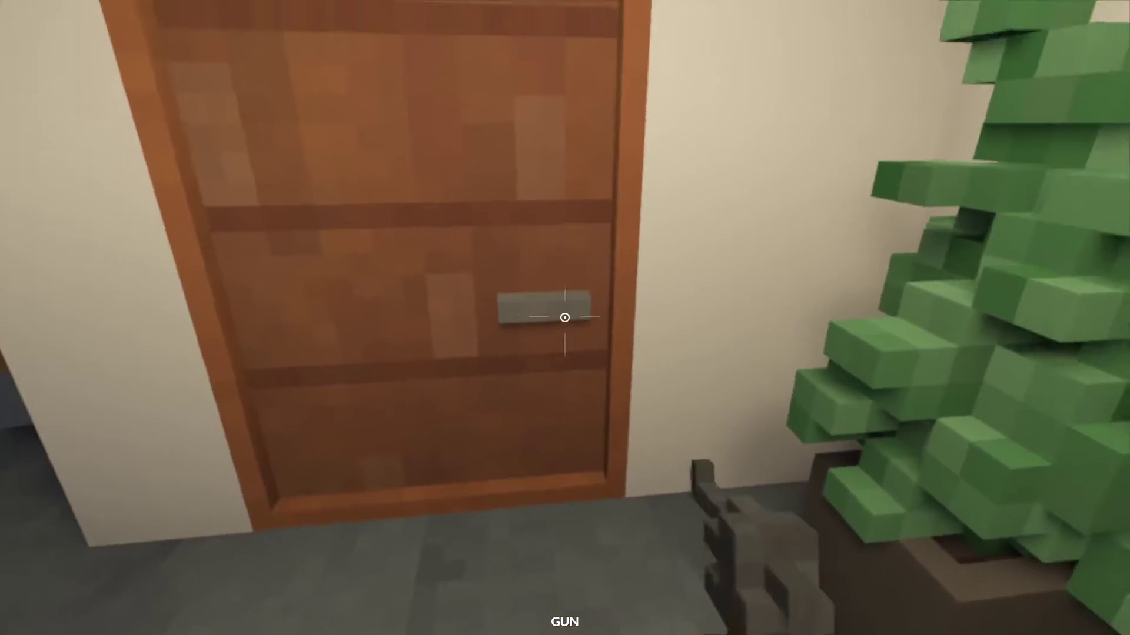
Step: Walk the hallways from the bedroom, peeking into the windowed room and swinging the red painting twice
click(566, 317)
key(w)
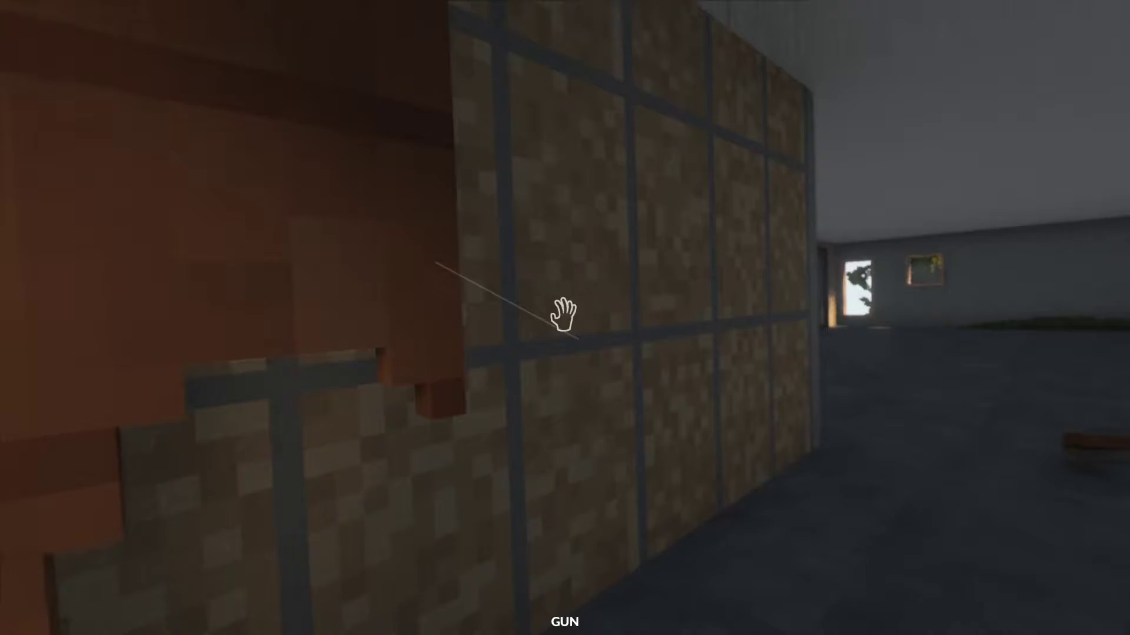
key(a)
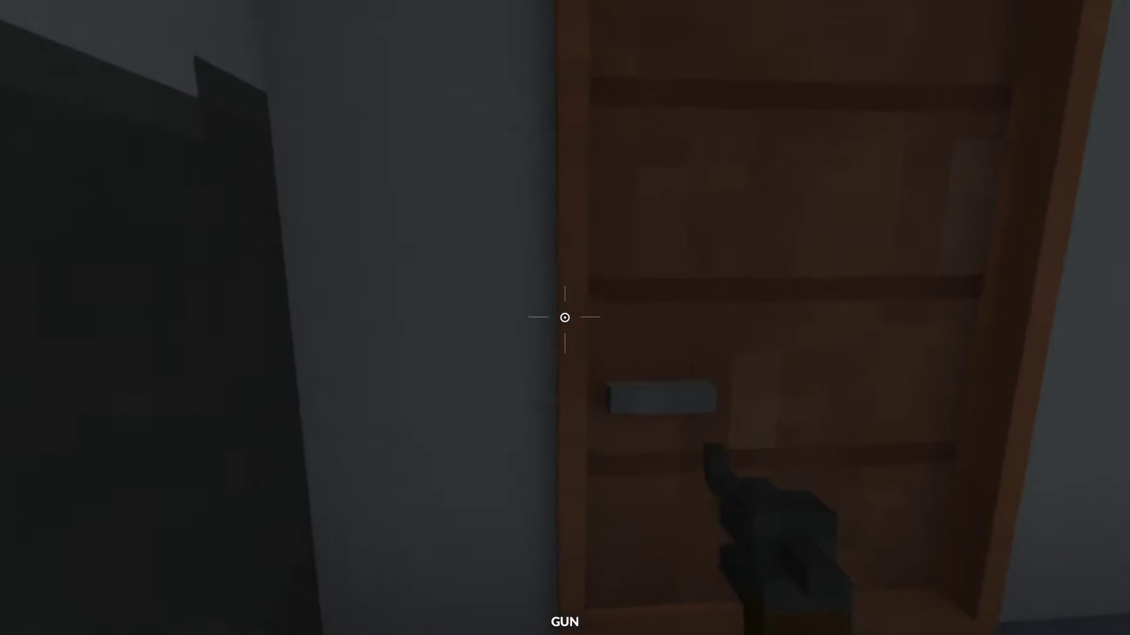
click(565, 317)
key(w)
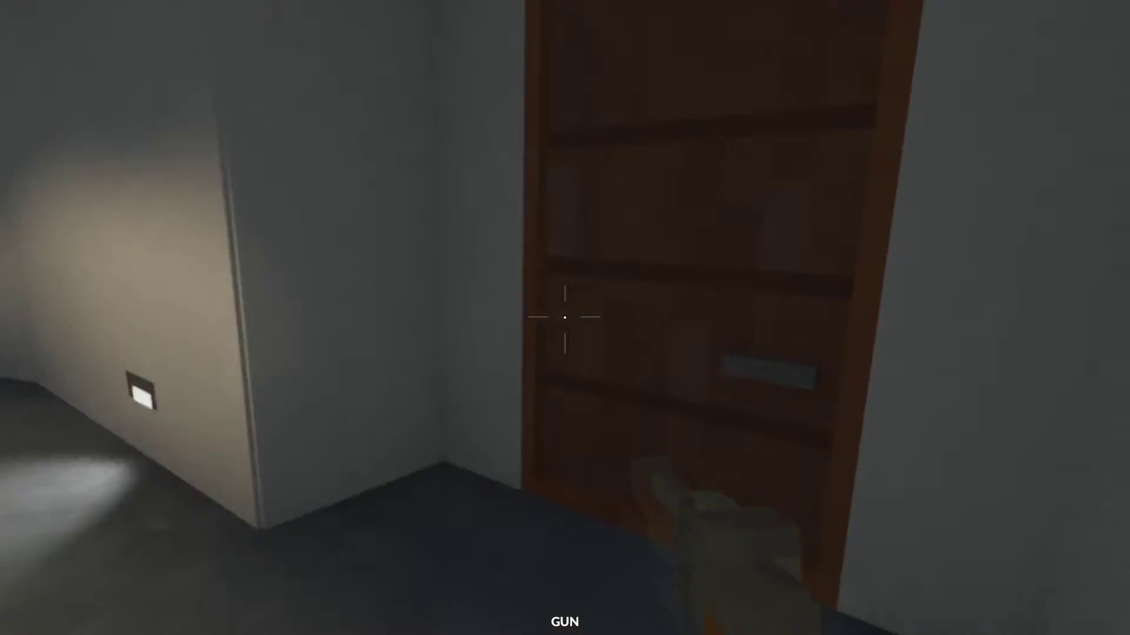
key(w)
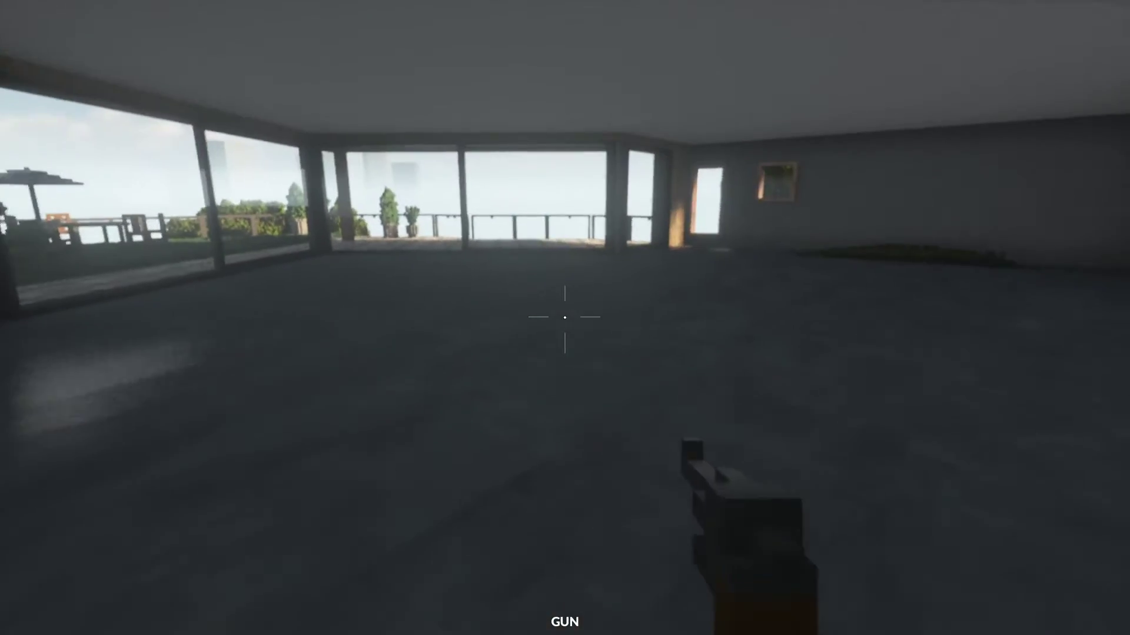
key(s)
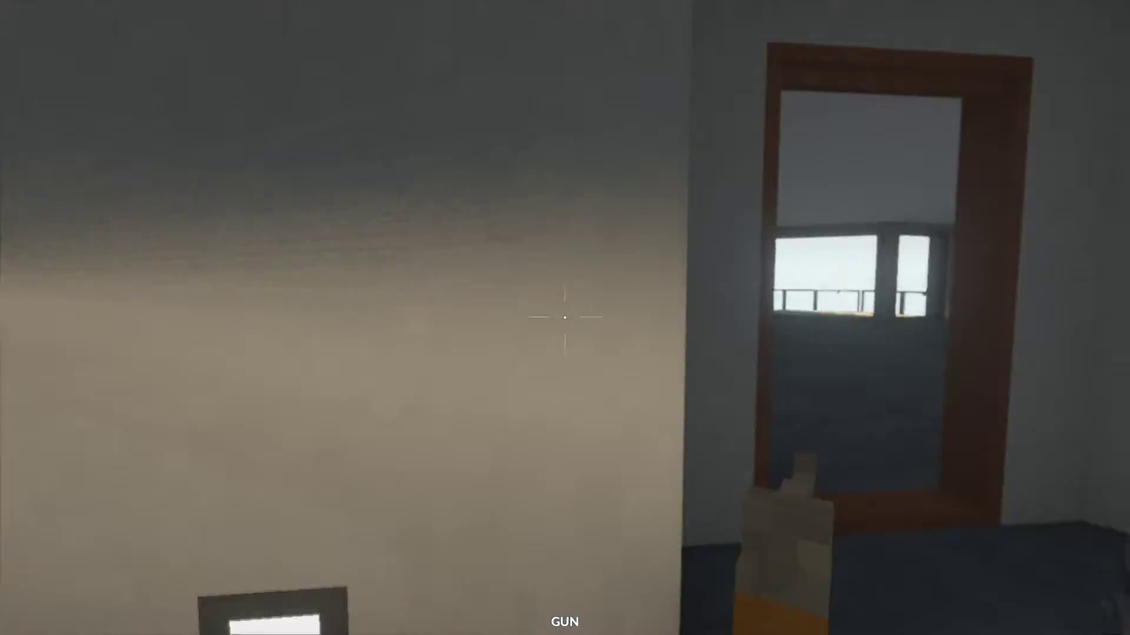
key(w)
click(563, 315)
key(s)
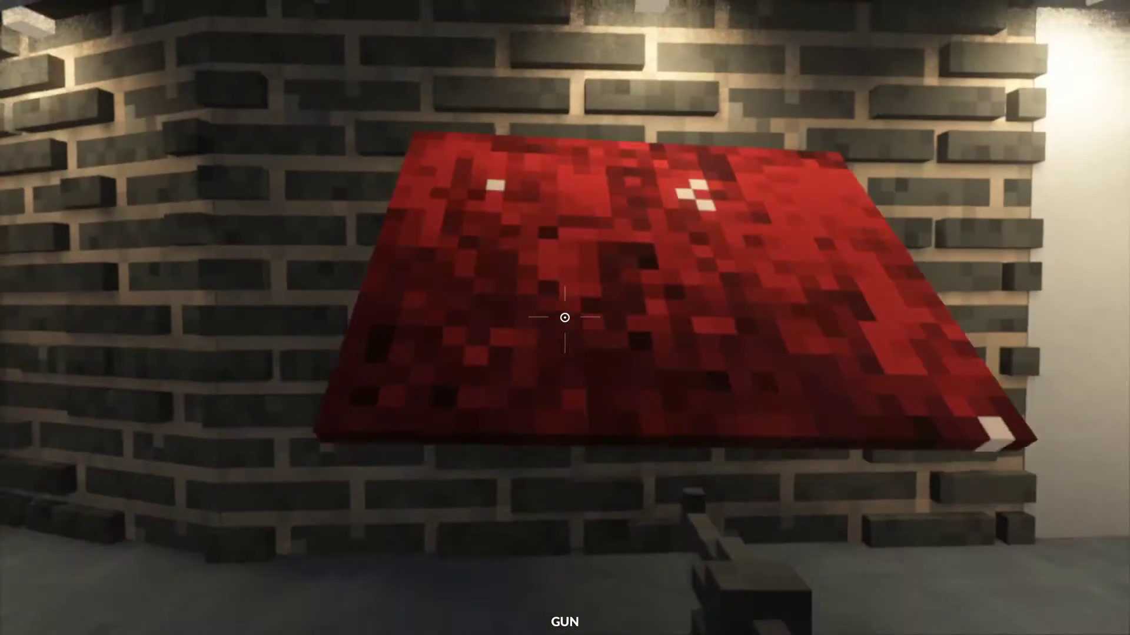
key(w)
click(565, 317)
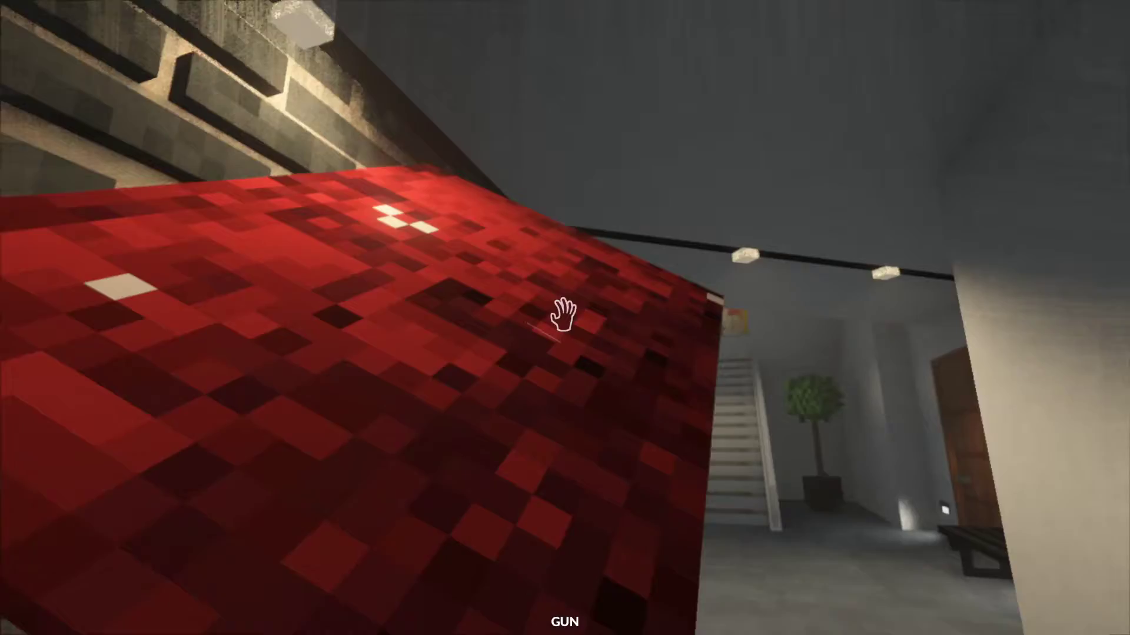
Step: Push through the wooden door, climb the staircase to the upper landing, then return downstairs
key(w)
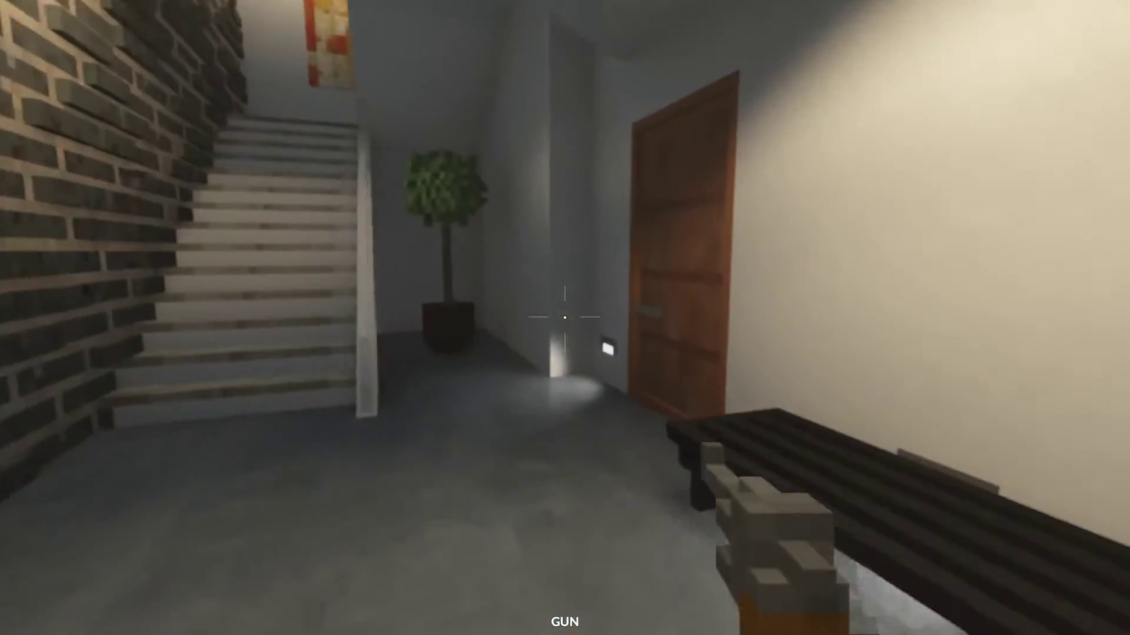
key(s)
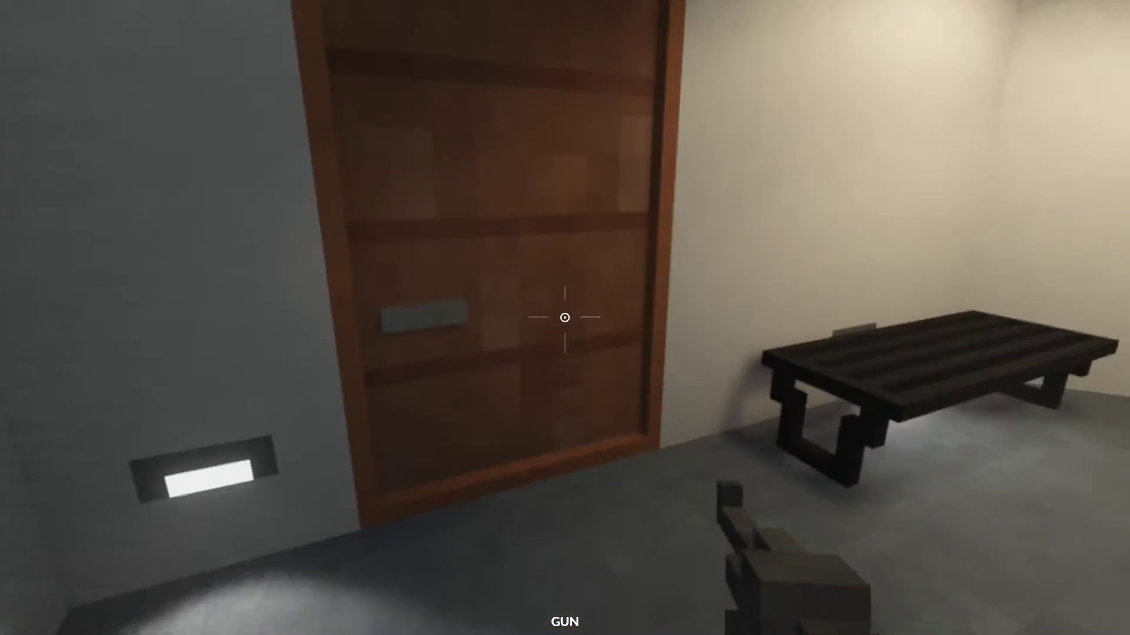
key(w)
click(565, 316)
key(w)
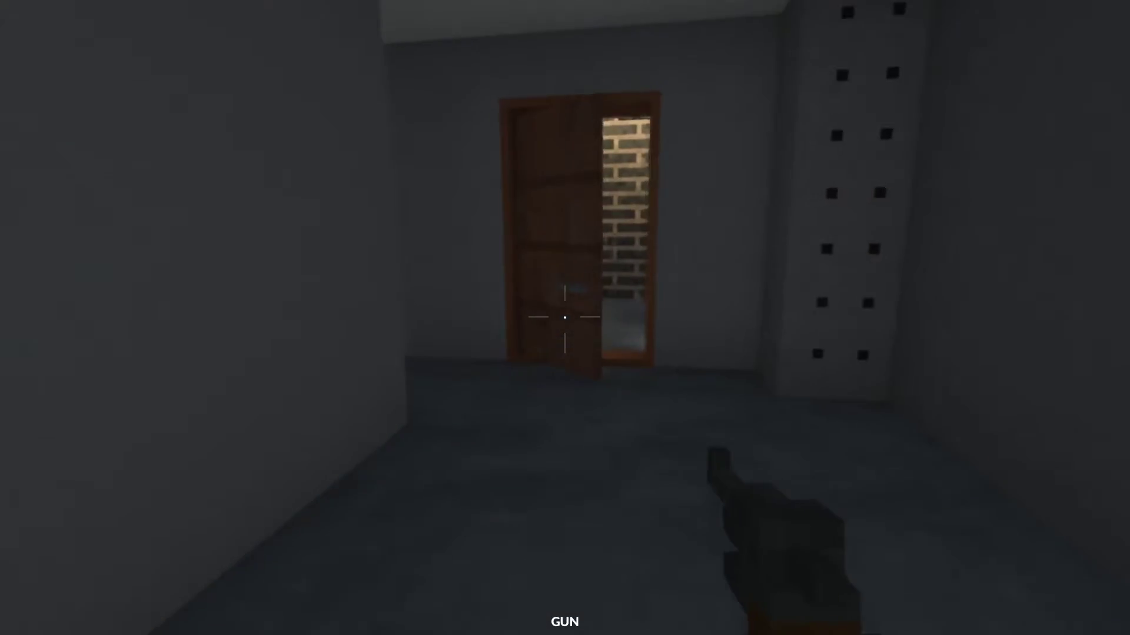
key(w)
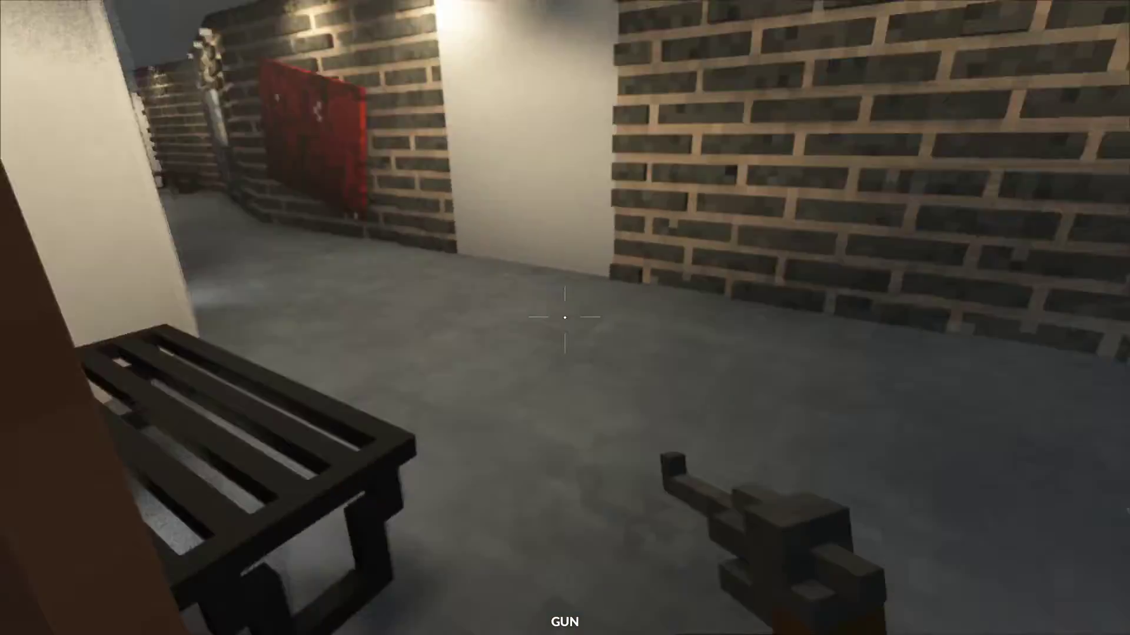
key(w)
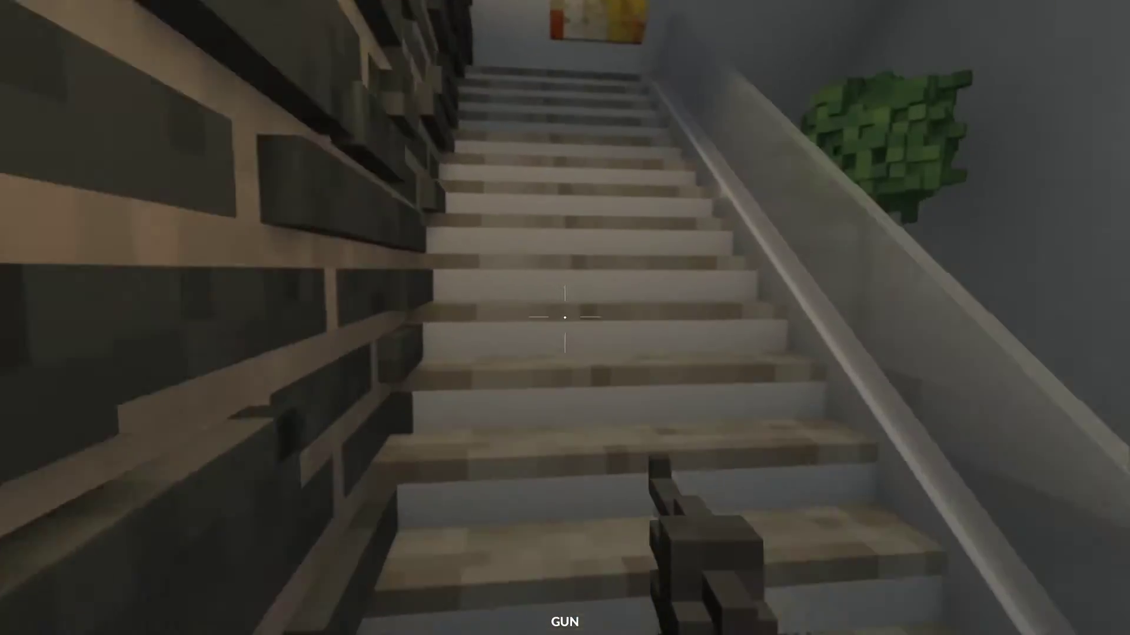
key(w)
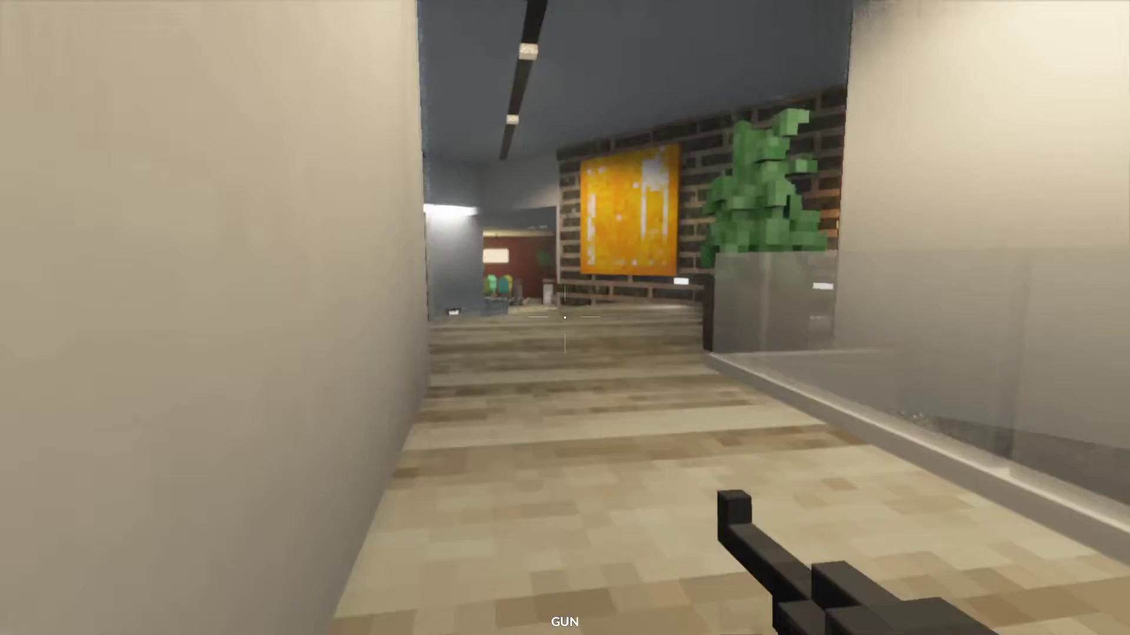
Step: Tour the living room, dining table and kitchen island, looking toward the balcony
key(w)
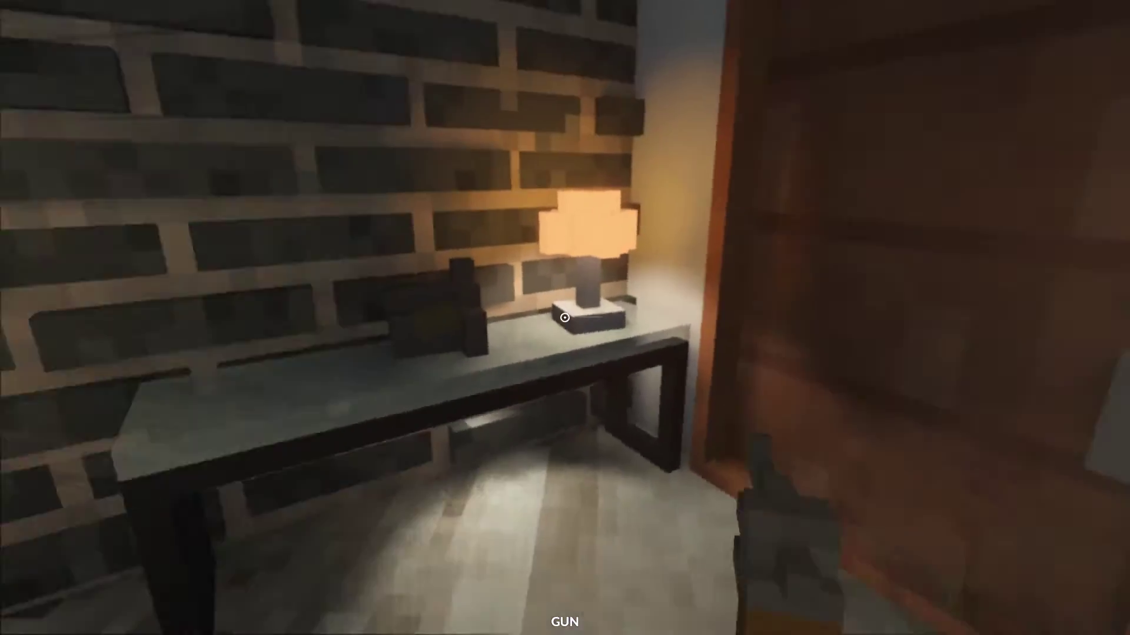
key(w)
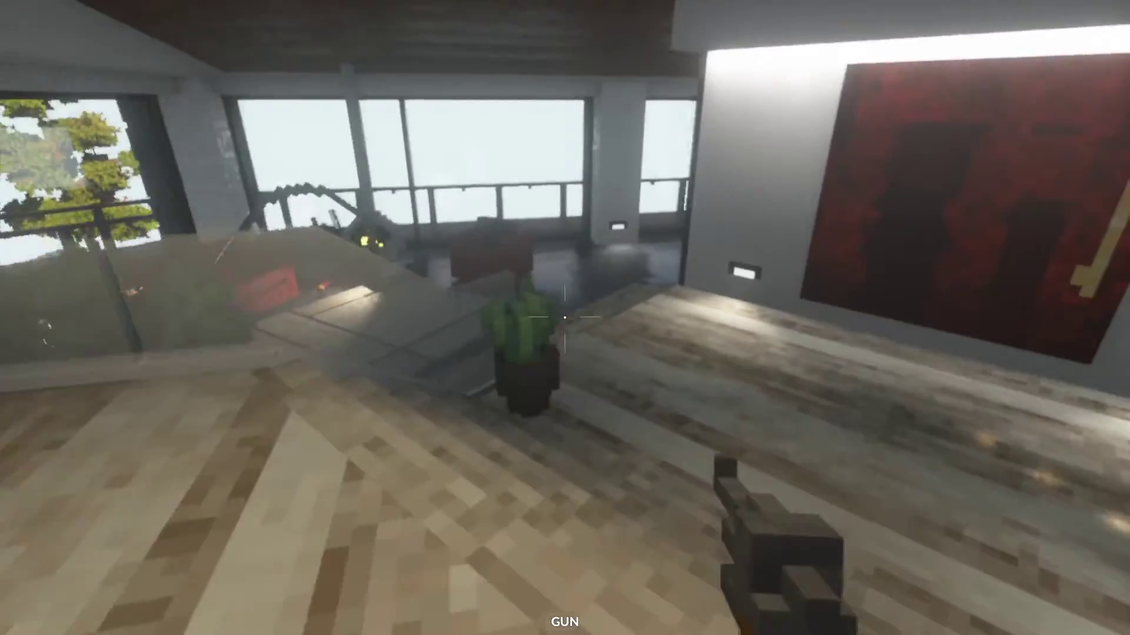
key(w)
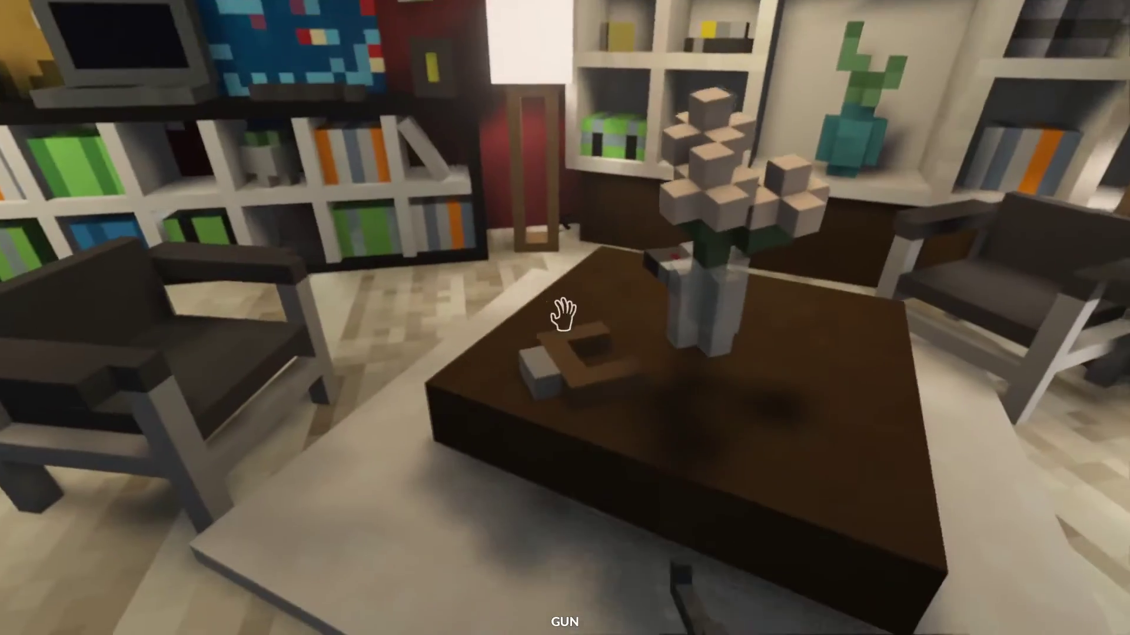
key(w)
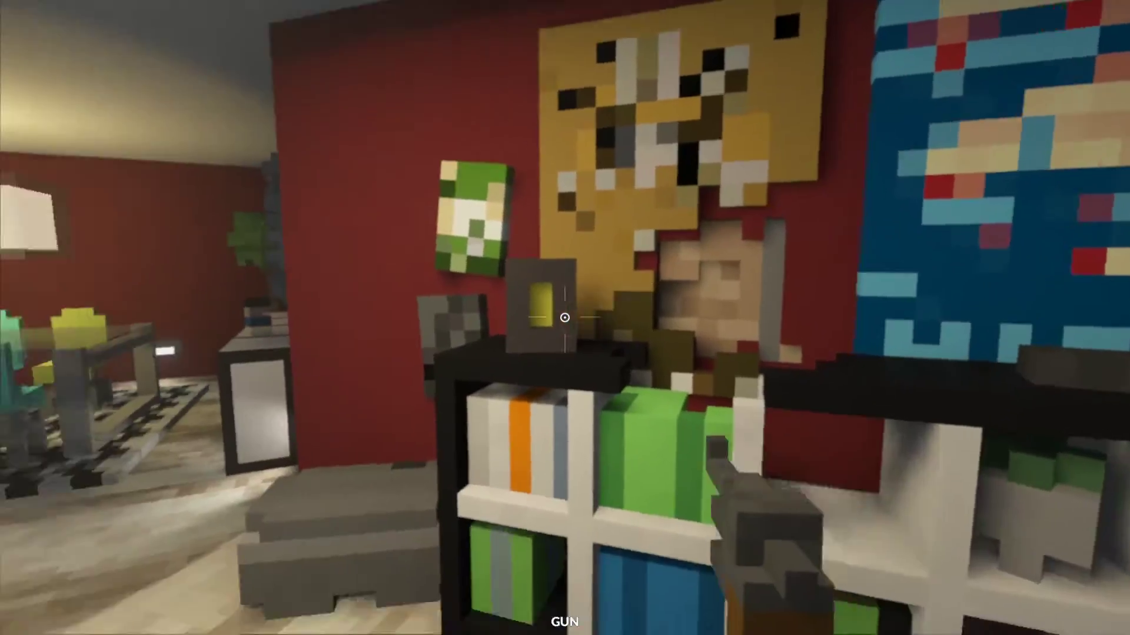
key(w)
key(w)
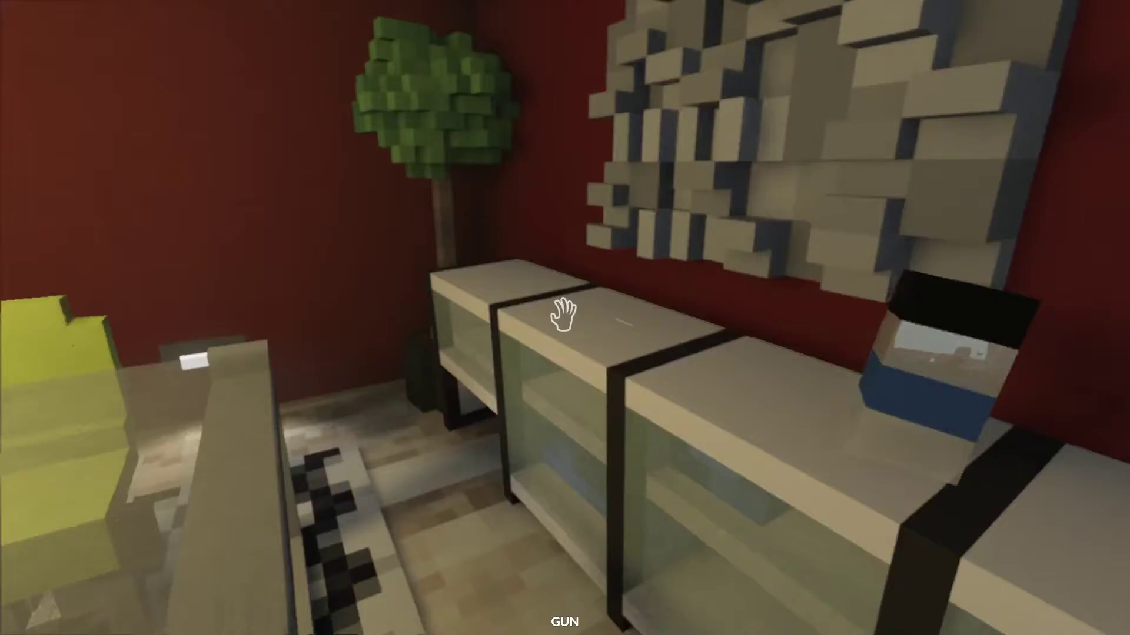
key(w)
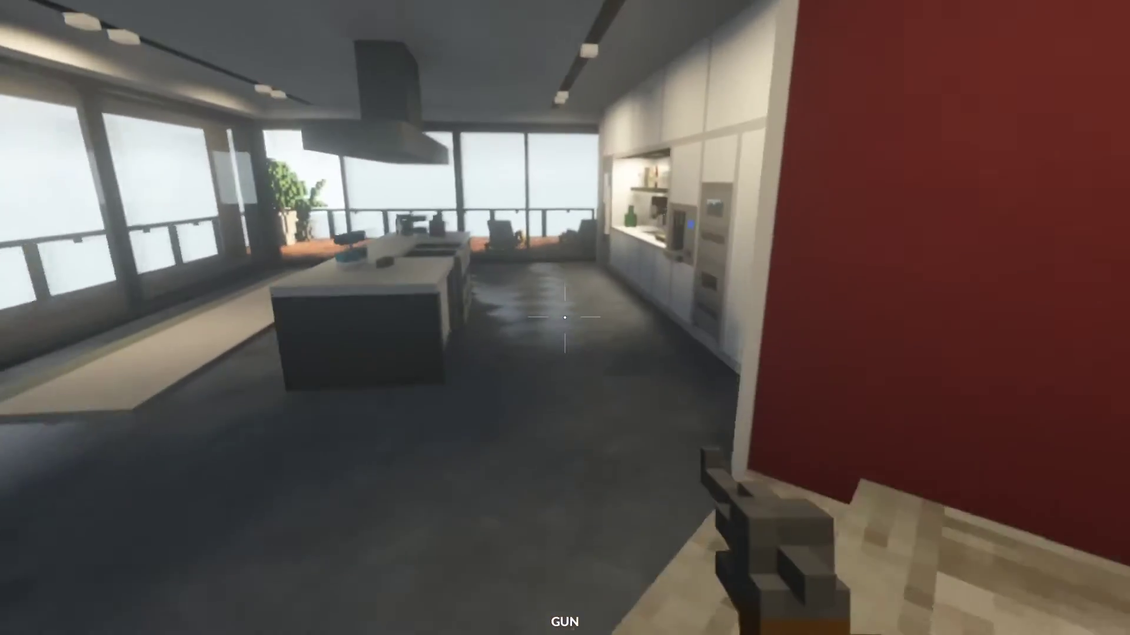
key(w)
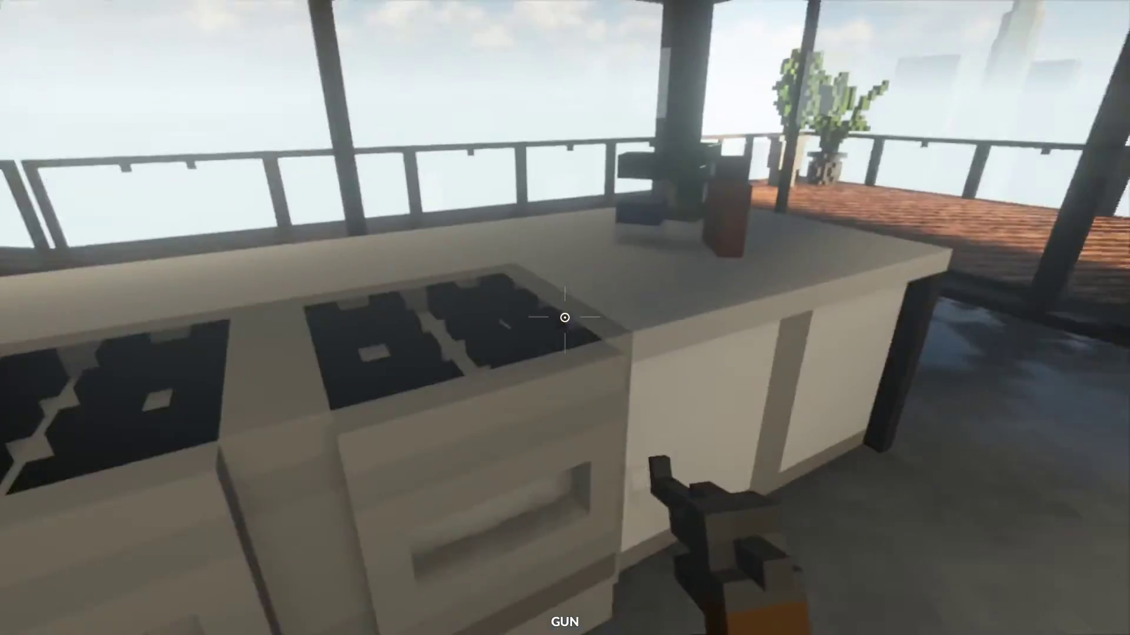
key(w)
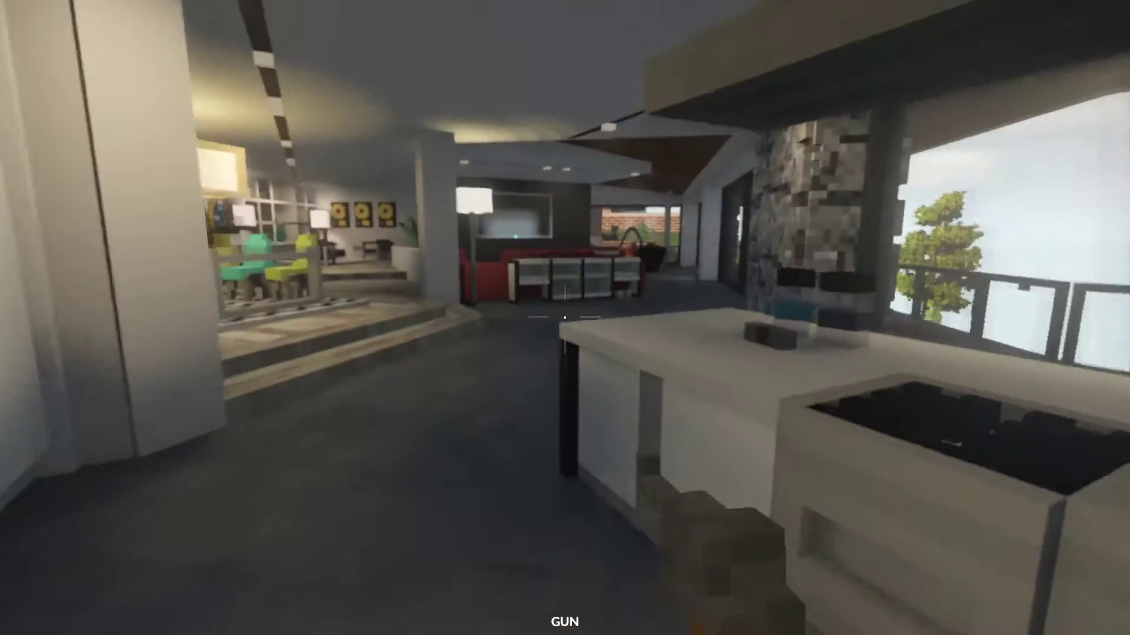
key(w)
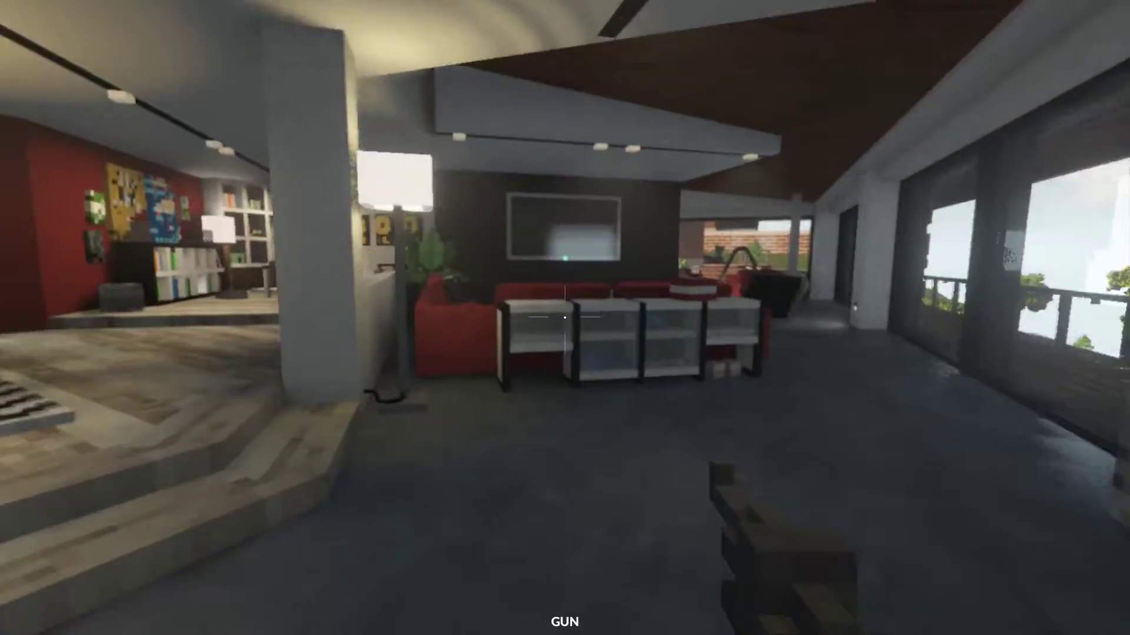
scroll(565, 318, down, 3)
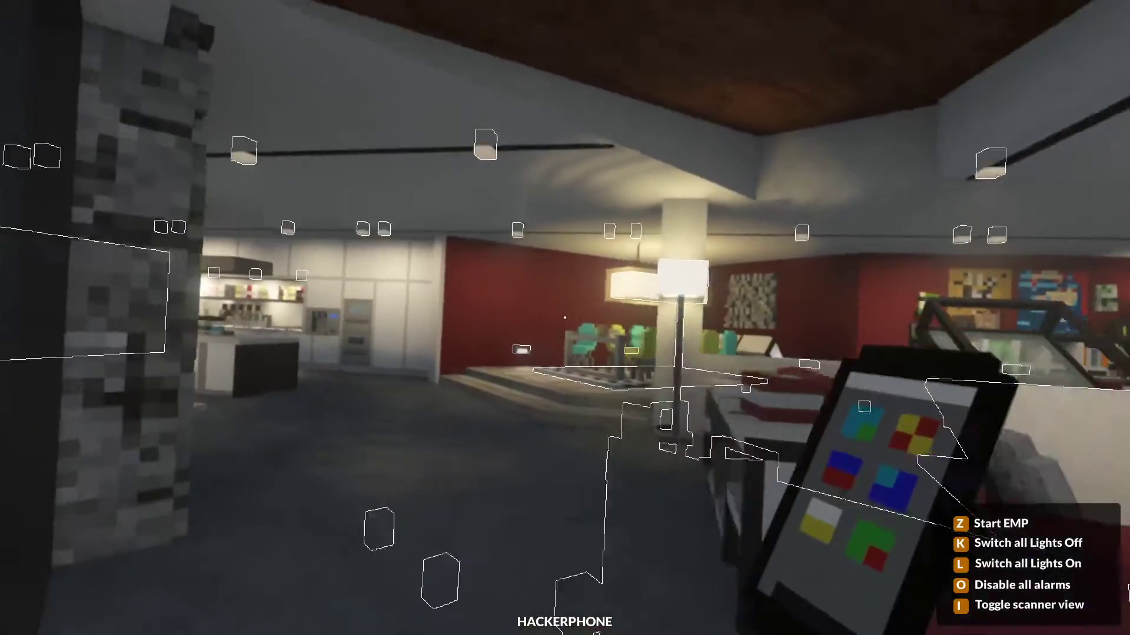
Step: Move to the kitchen island and sidestep past the stone pillar into the living room
key(w)
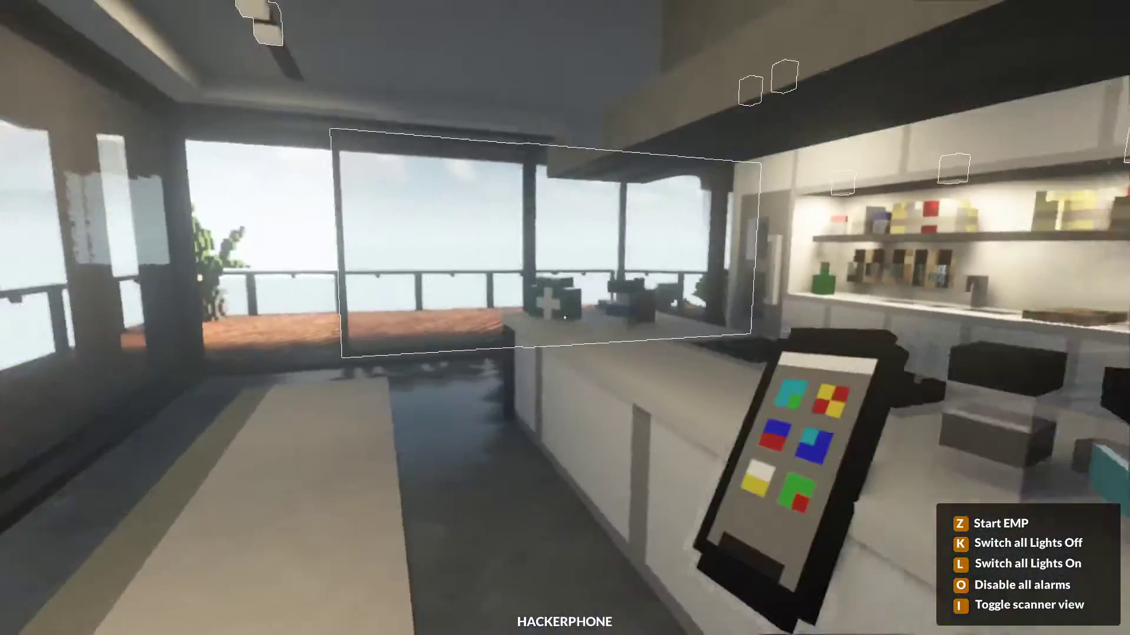
key(a)
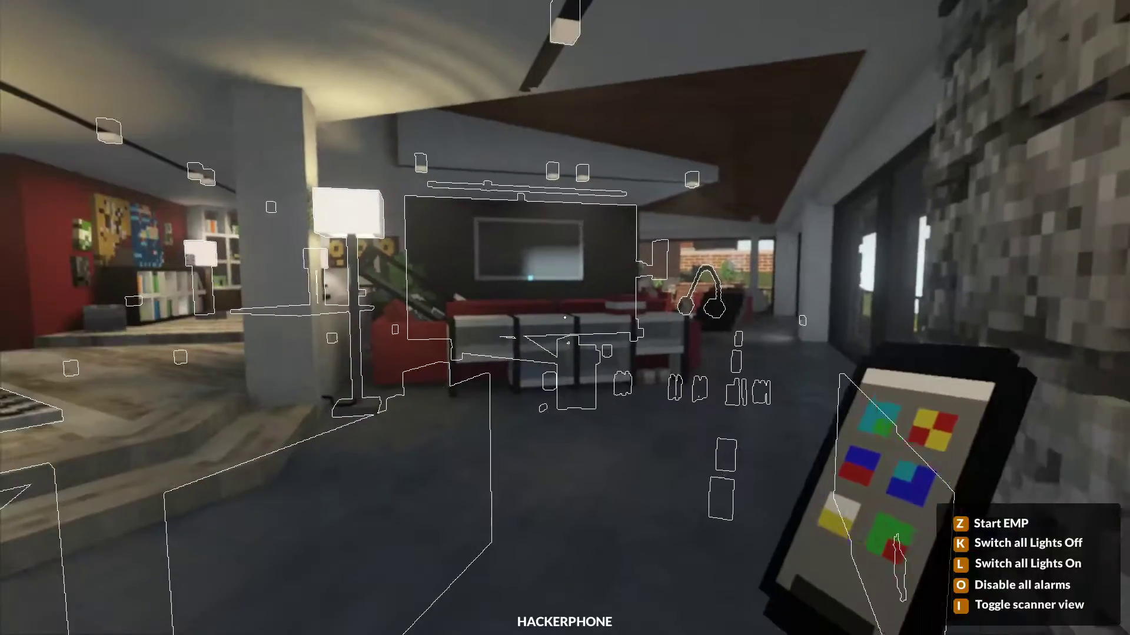
key(a)
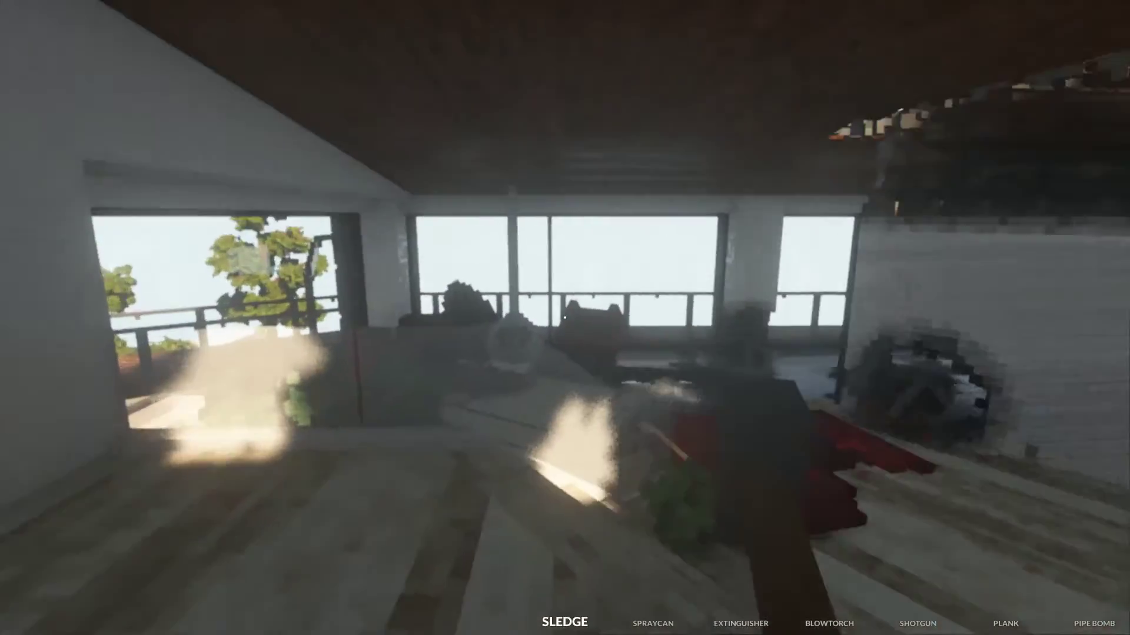
Step: Walk from the carpeted room toward the windows and the smashed hole in the floor
key(w)
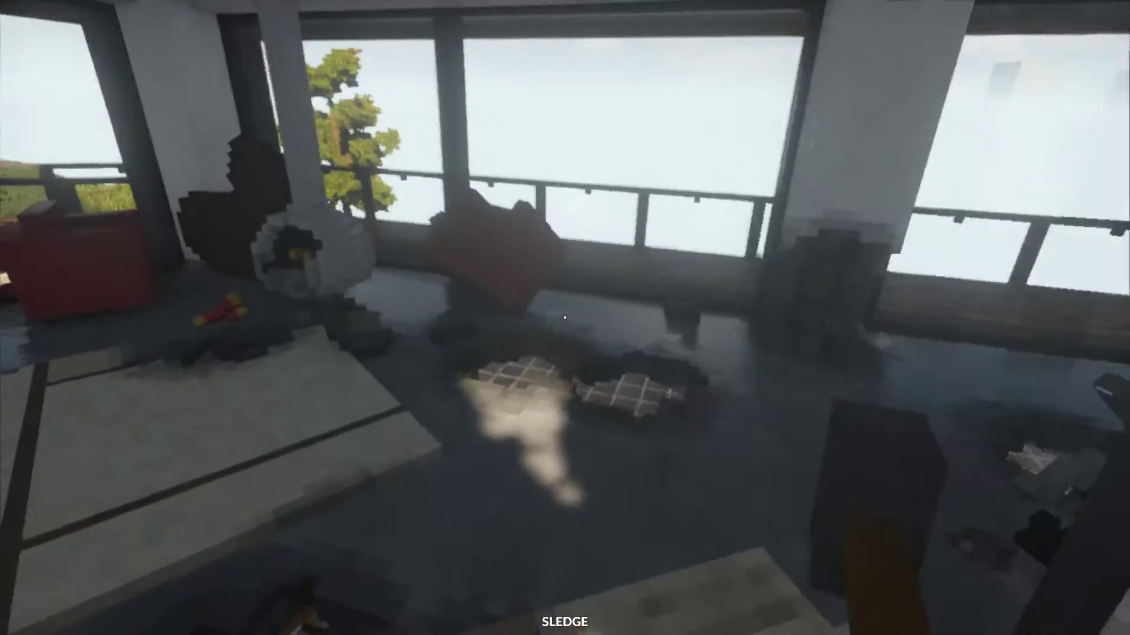
key(w)
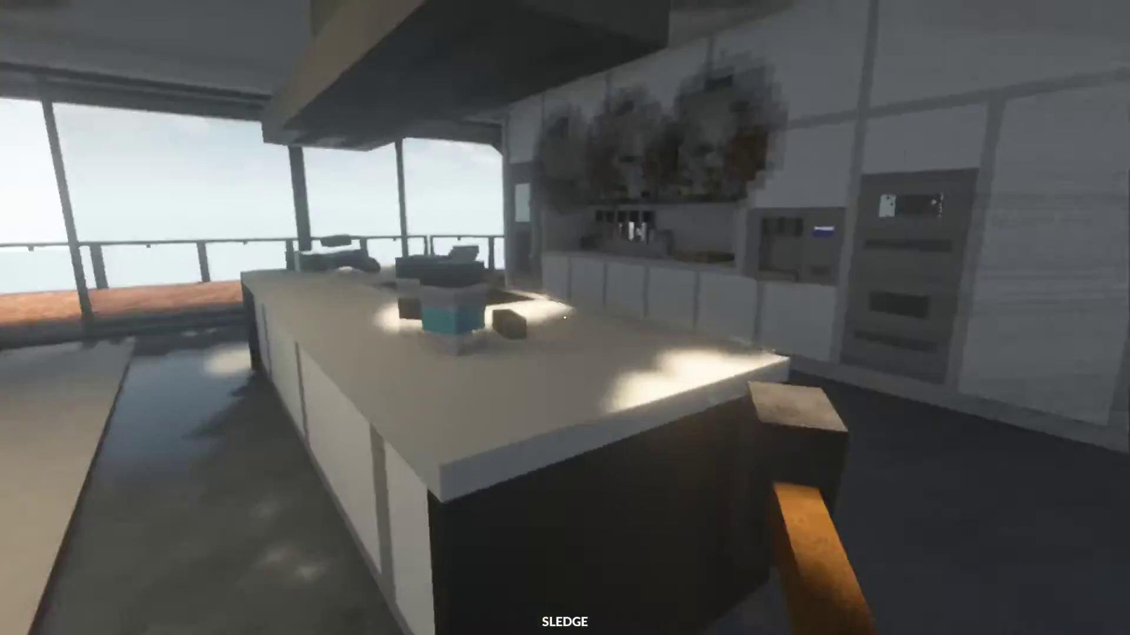
scroll(565, 319, down, 1)
scroll(564, 318, down, 2)
scroll(564, 318, down, 1)
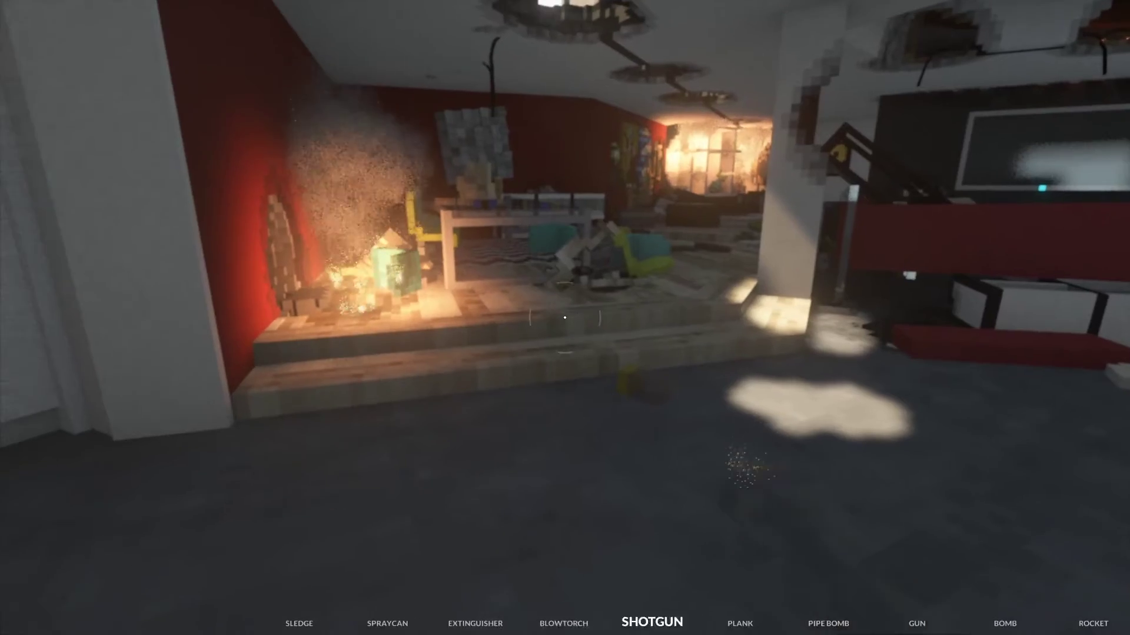
scroll(564, 317, down, 2)
scroll(564, 318, down, 3)
scroll(564, 318, down, 1)
scroll(564, 317, down, 3)
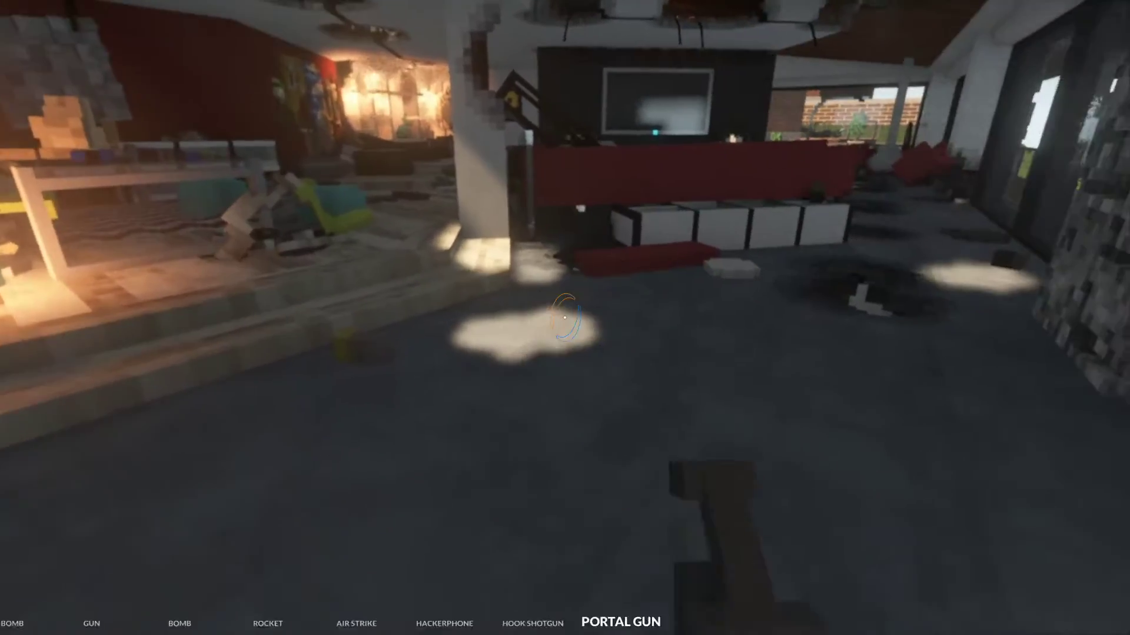
scroll(563, 317, up, 1)
scroll(564, 318, up, 1)
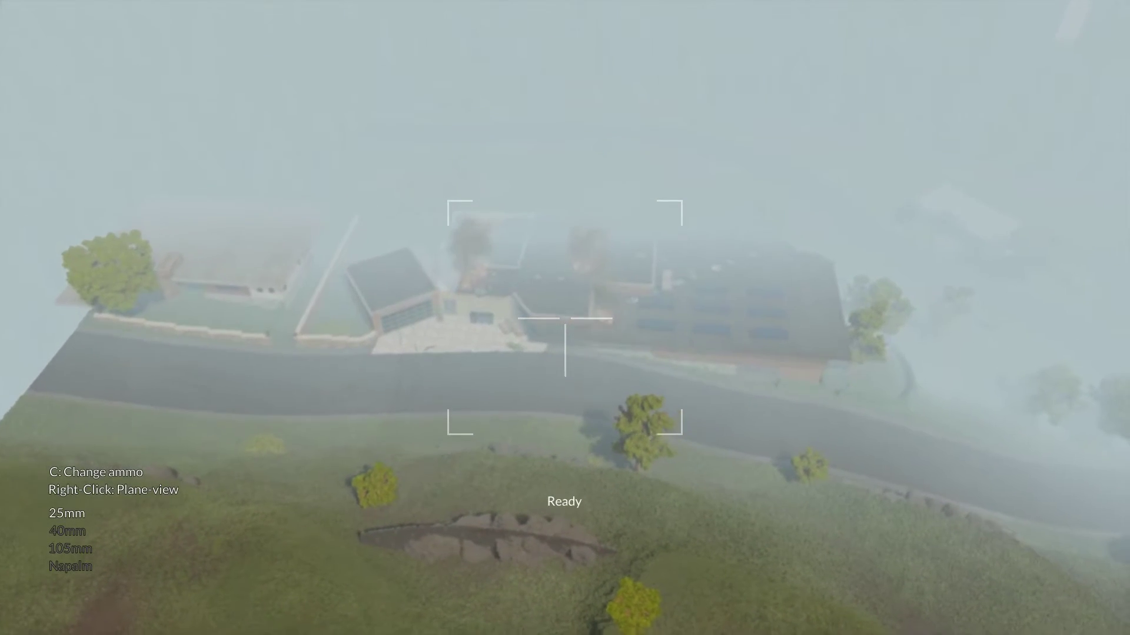
Step: Switch the gunship ammo to Napalm and check the burning house from ground level
key(c)
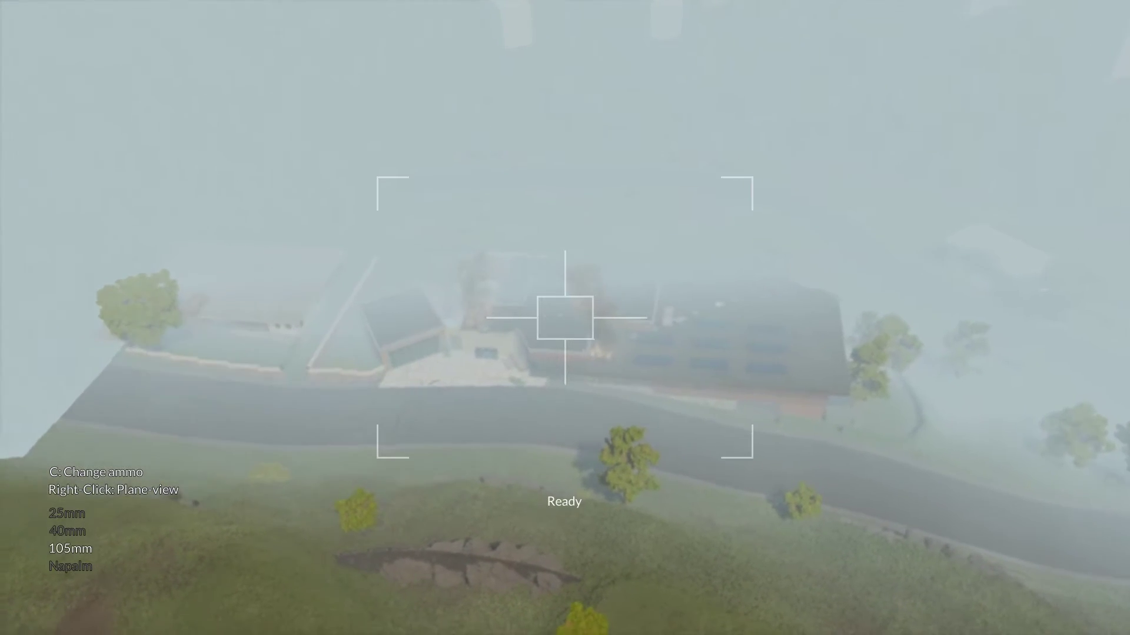
key(c)
key(c)
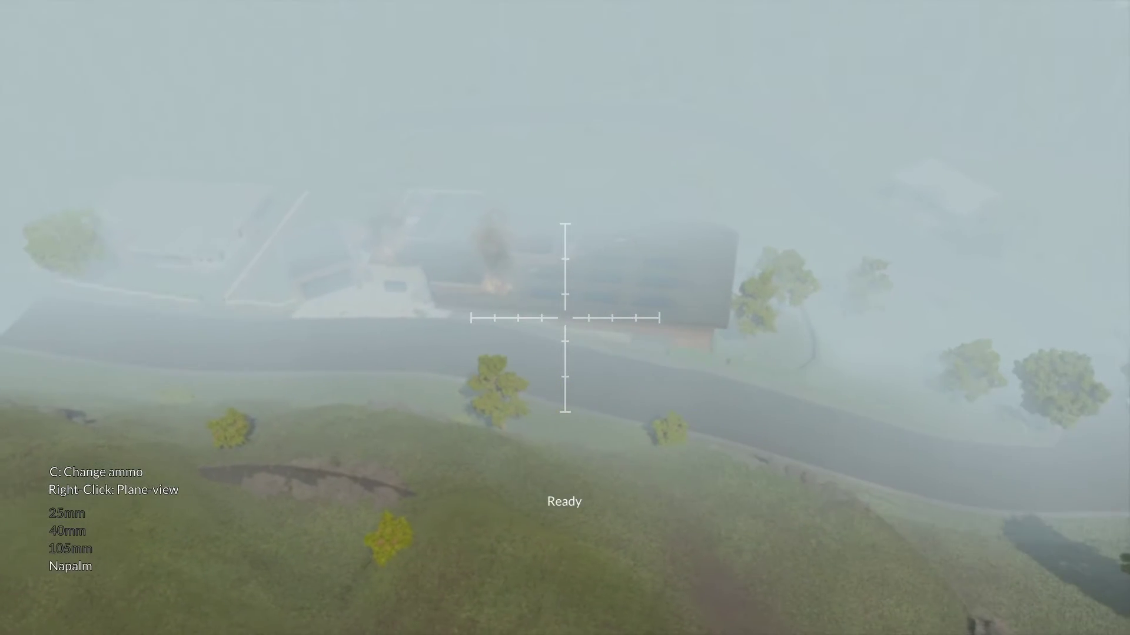
right_click(565, 319)
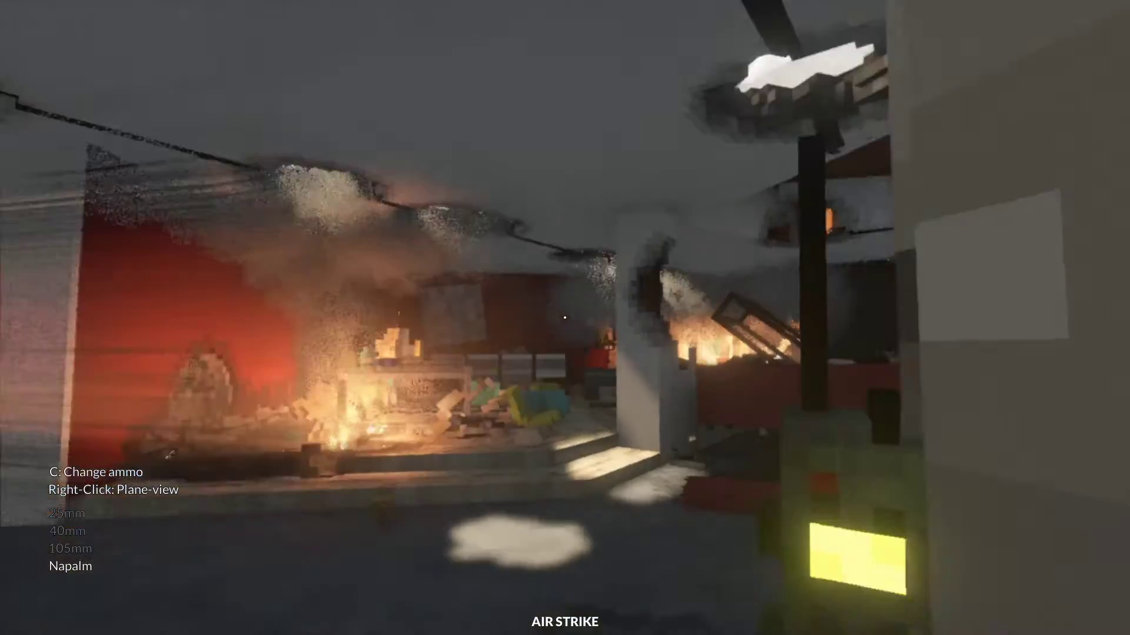
right_click(565, 317)
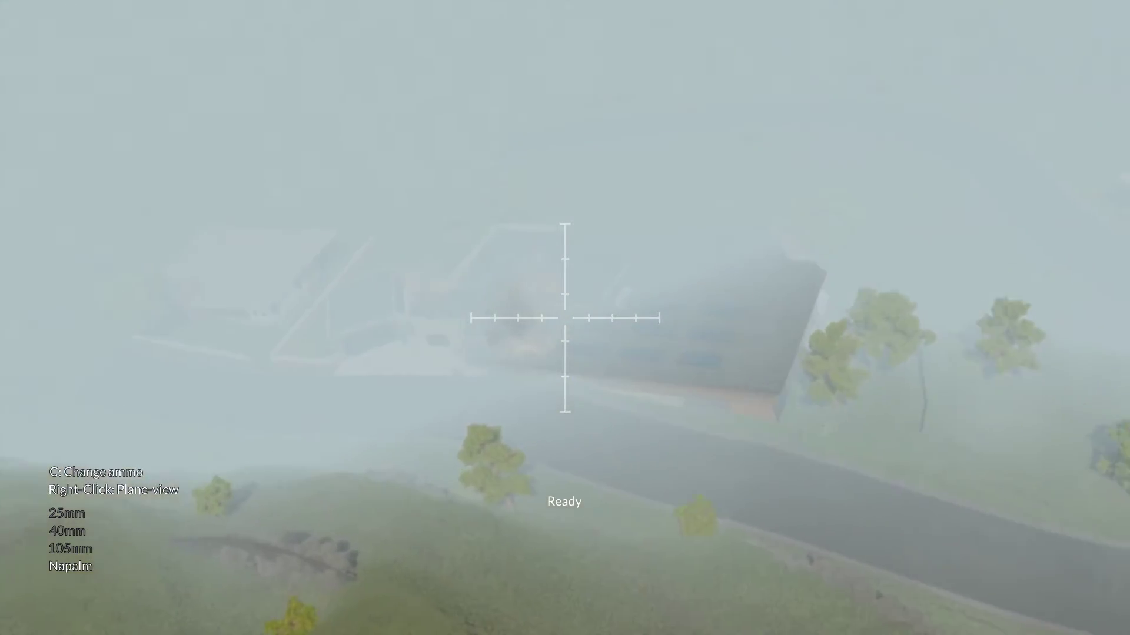
Step: Fire two 105mm shells at the house, then leave the gunship view
key(c)
key(c)
key(c)
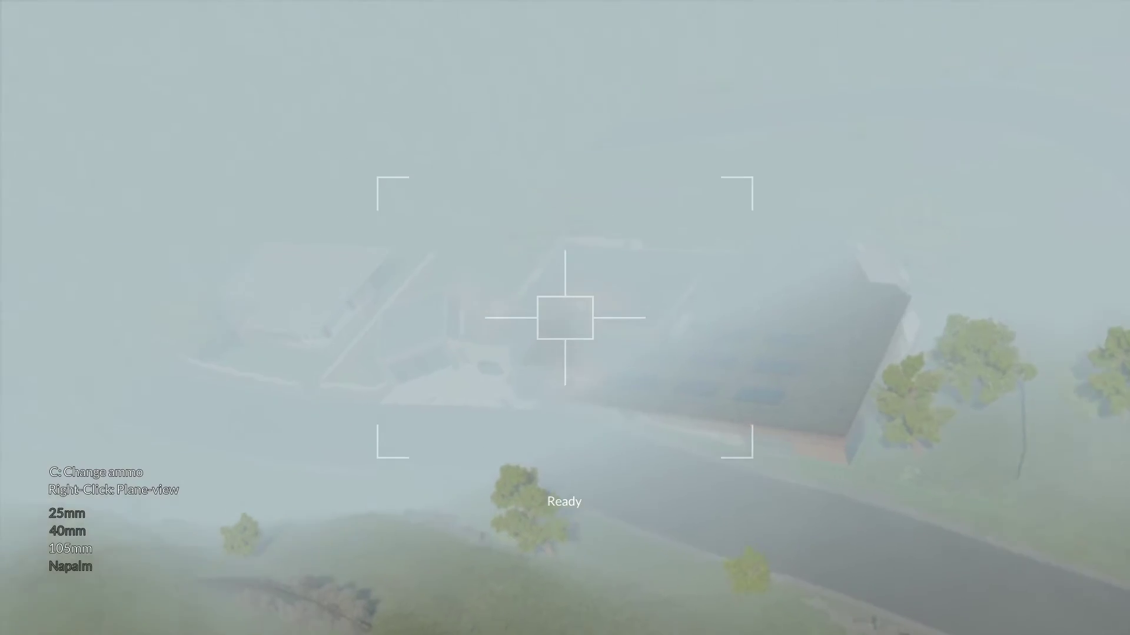
click(565, 317)
right_click(566, 317)
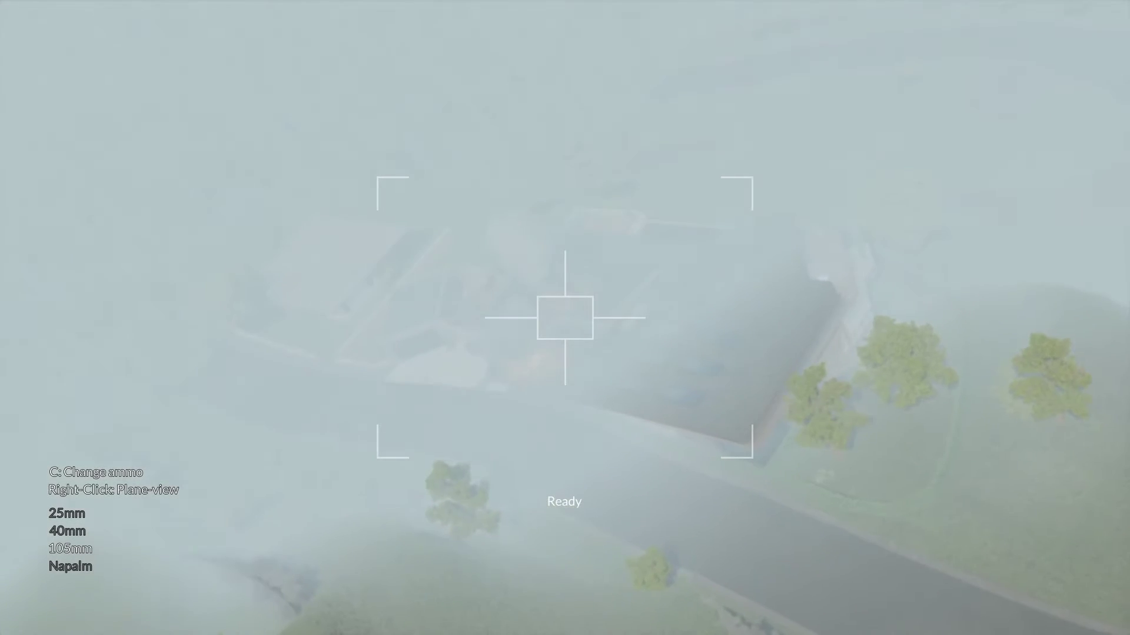
click(564, 317)
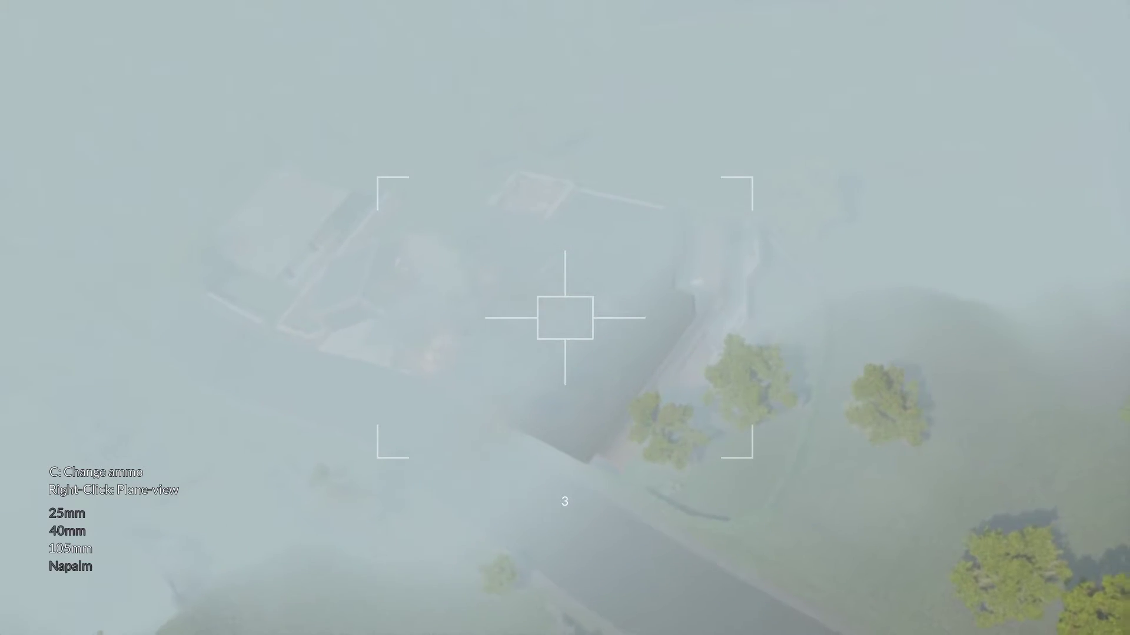
key(Tab)
Step: Resume play, shoot the deck with the hook shotgun and walk toward it
key(Escape)
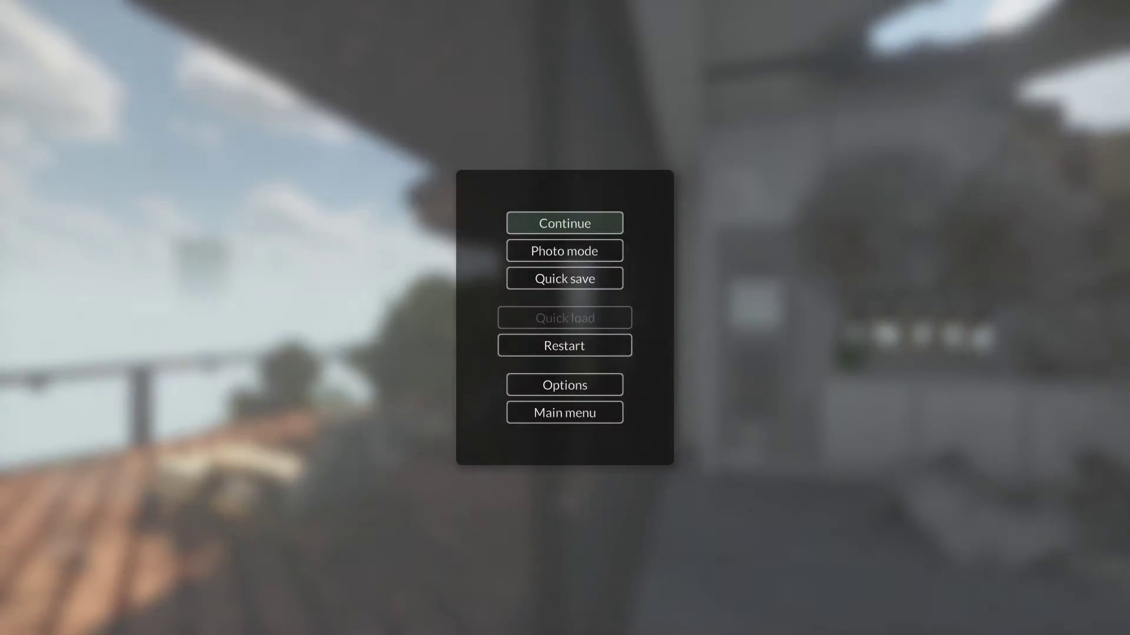
key(Escape)
scroll(565, 317, down, 1)
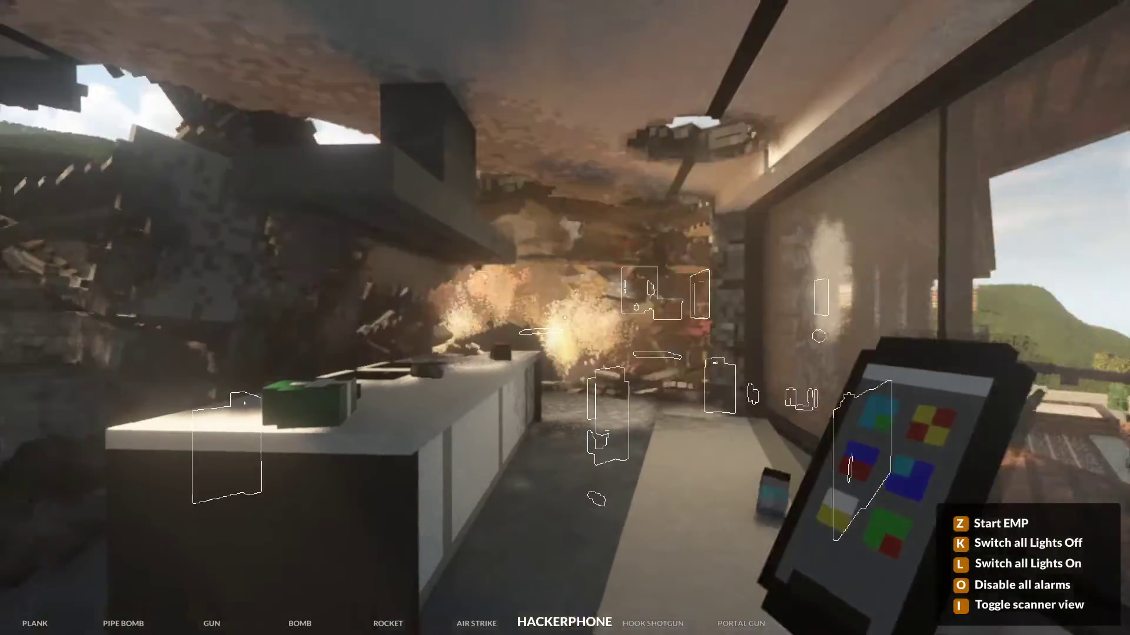
scroll(565, 318, down, 1)
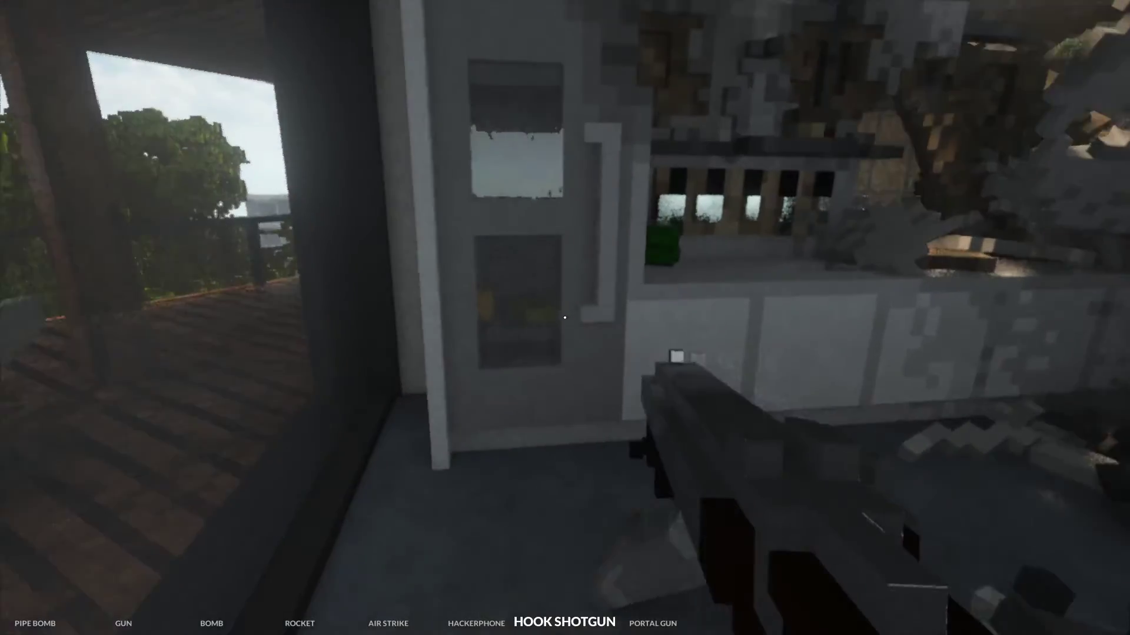
click(565, 317)
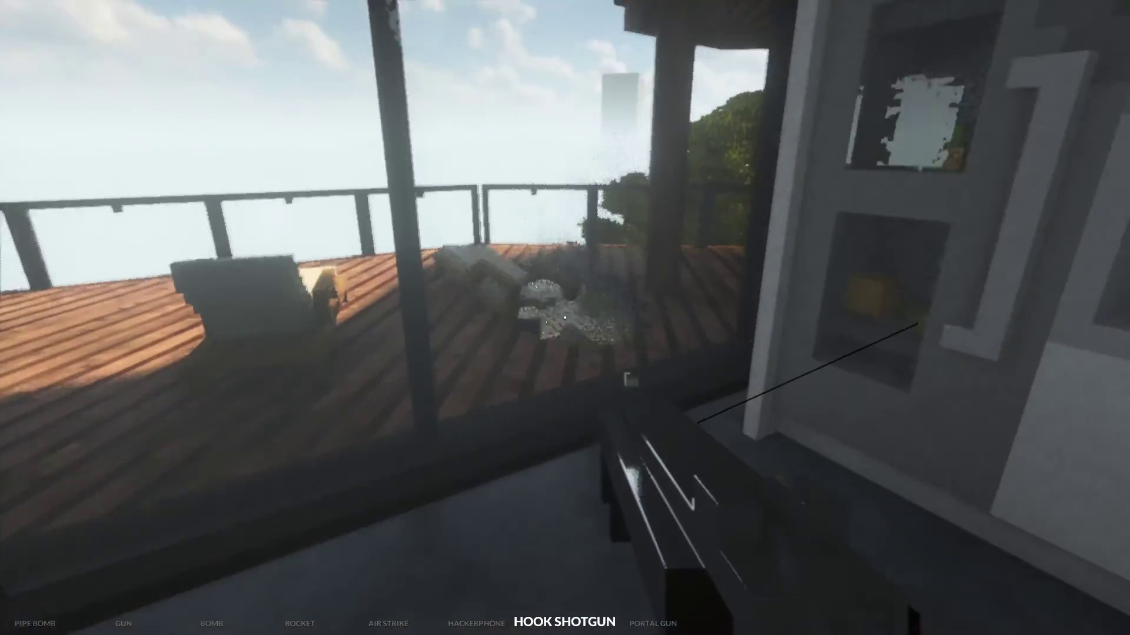
key(w)
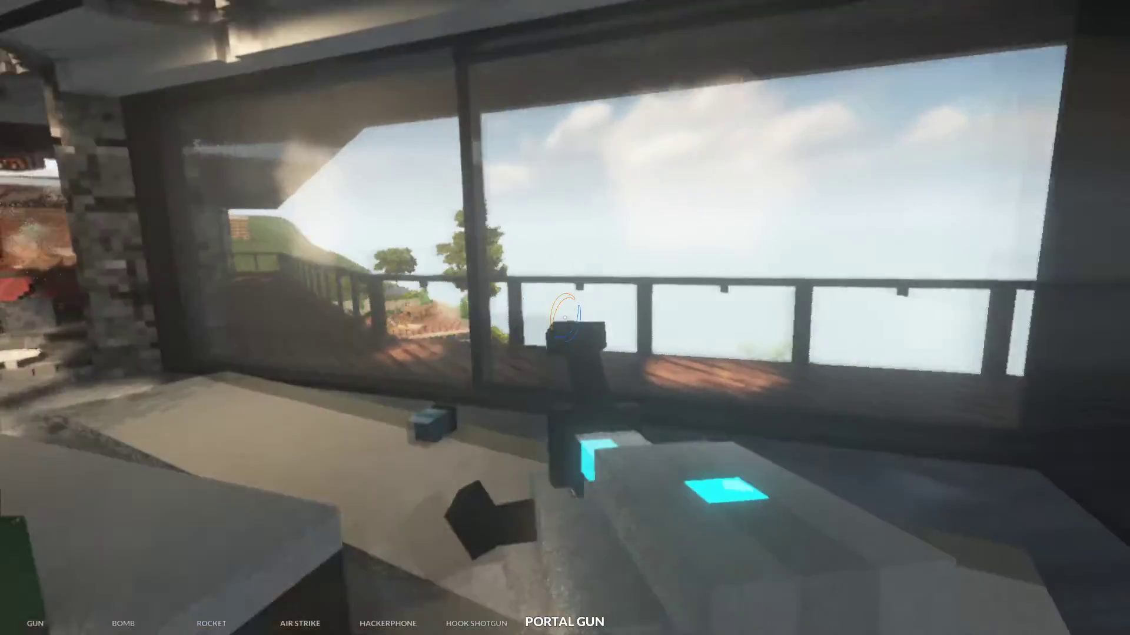
Step: Place a blue portal on the deck floor and step through it onto the outdoor platform
click(566, 315)
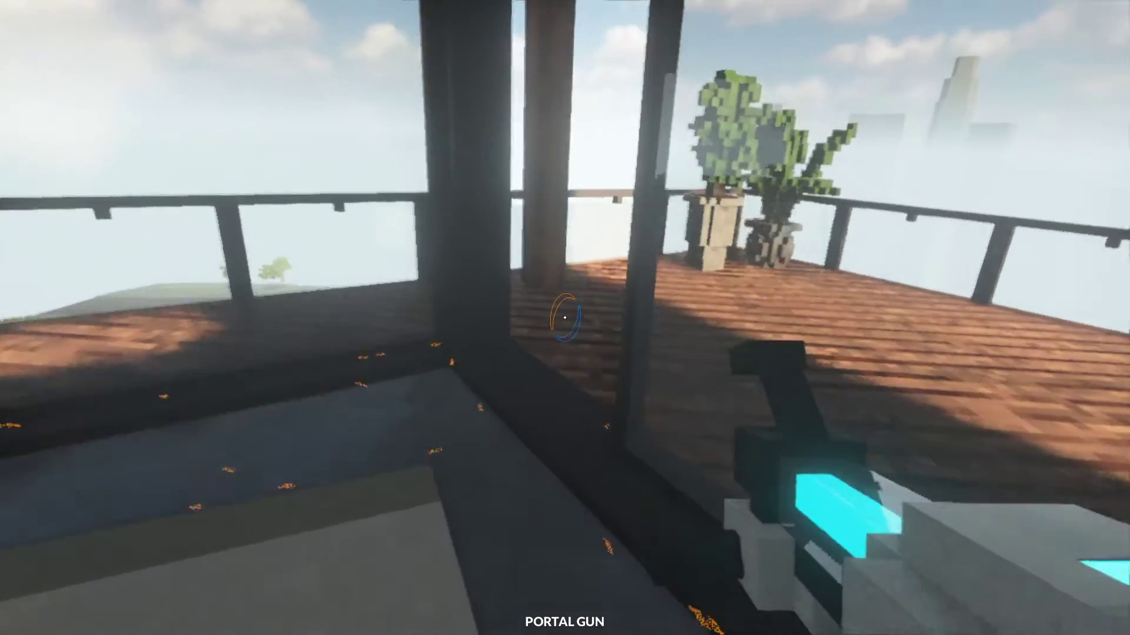
click(565, 317)
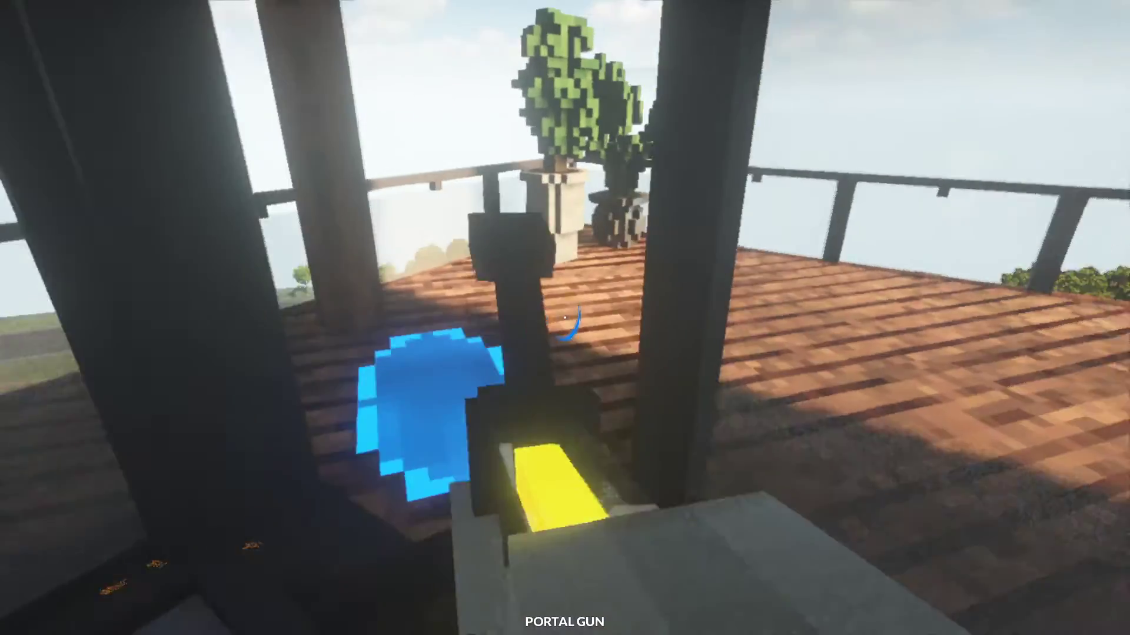
key(w)
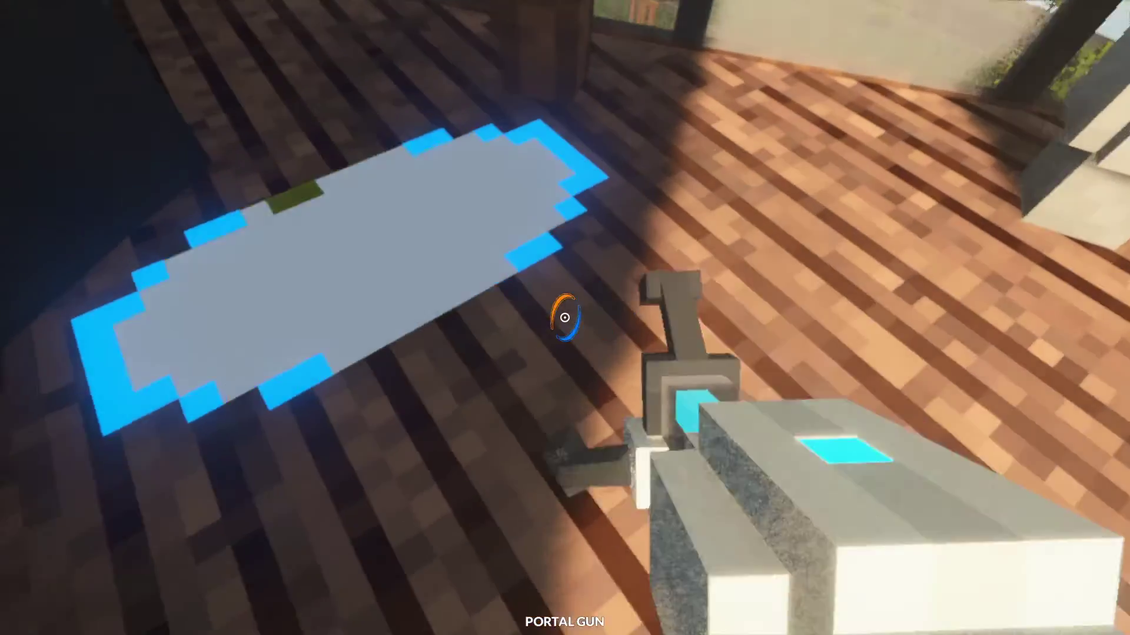
key(w)
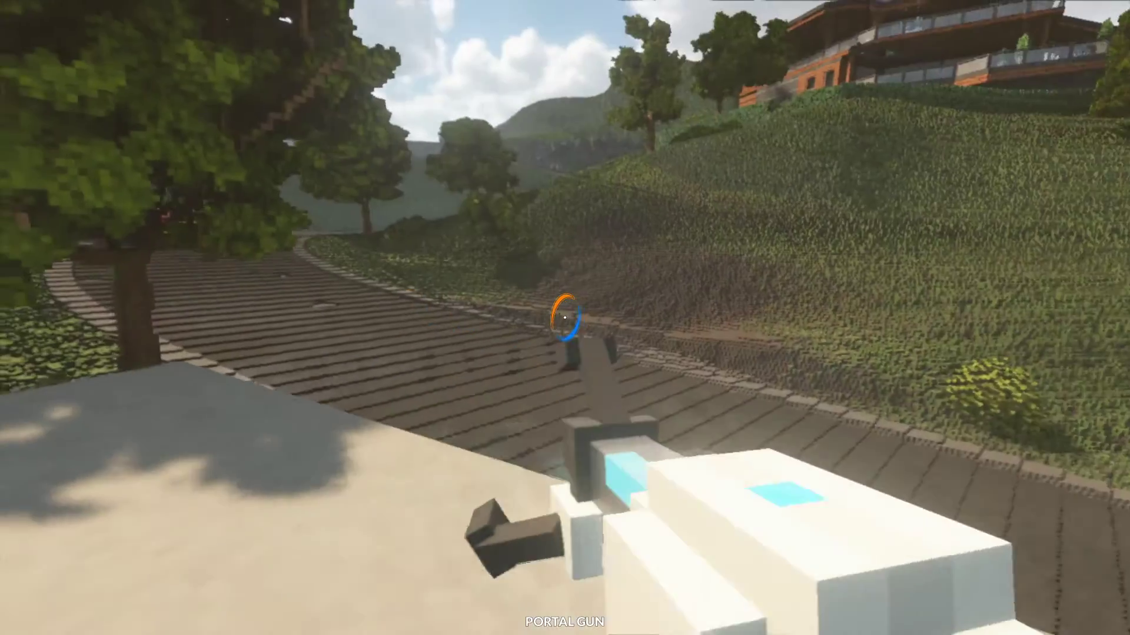
Step: With the sledge equipped, drop onto the grass by the wall and swing it three times
key(1)
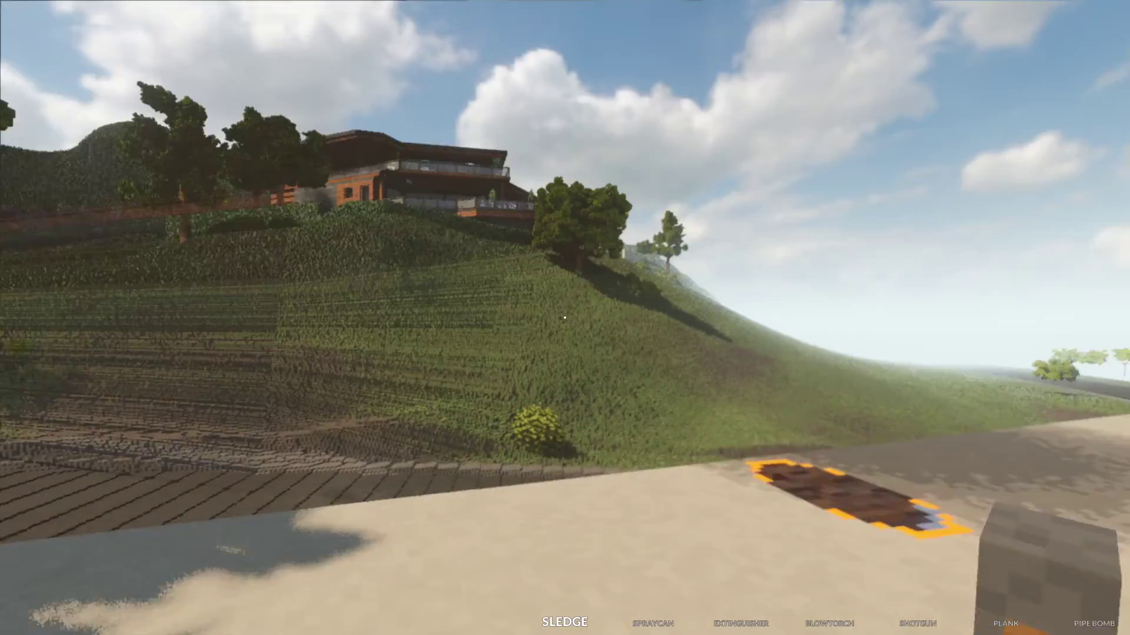
key(w)
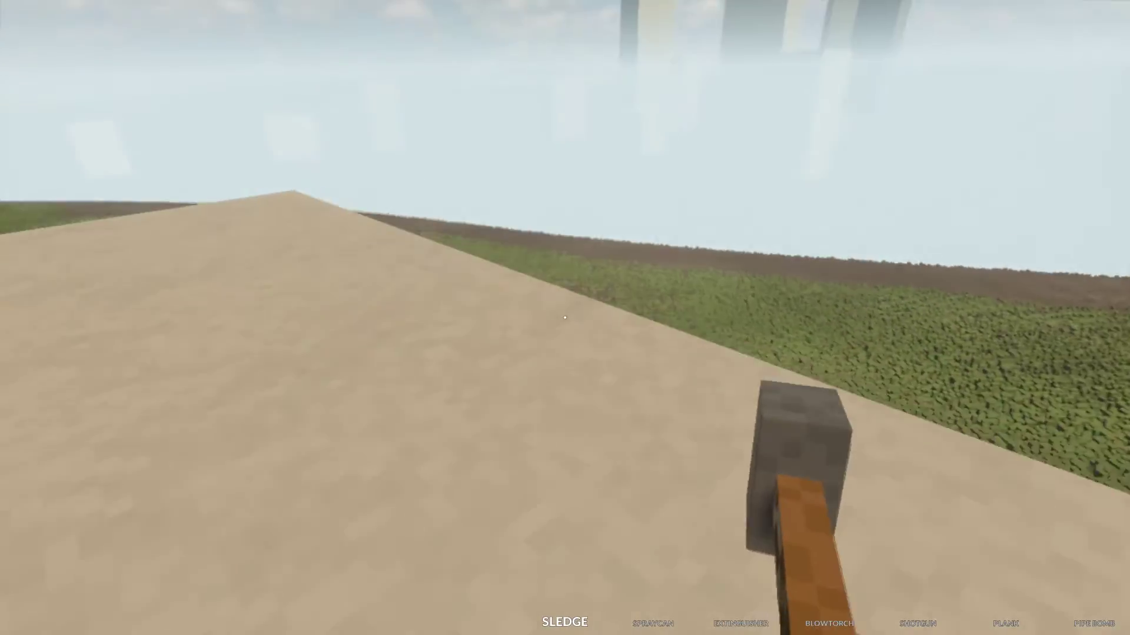
key(w)
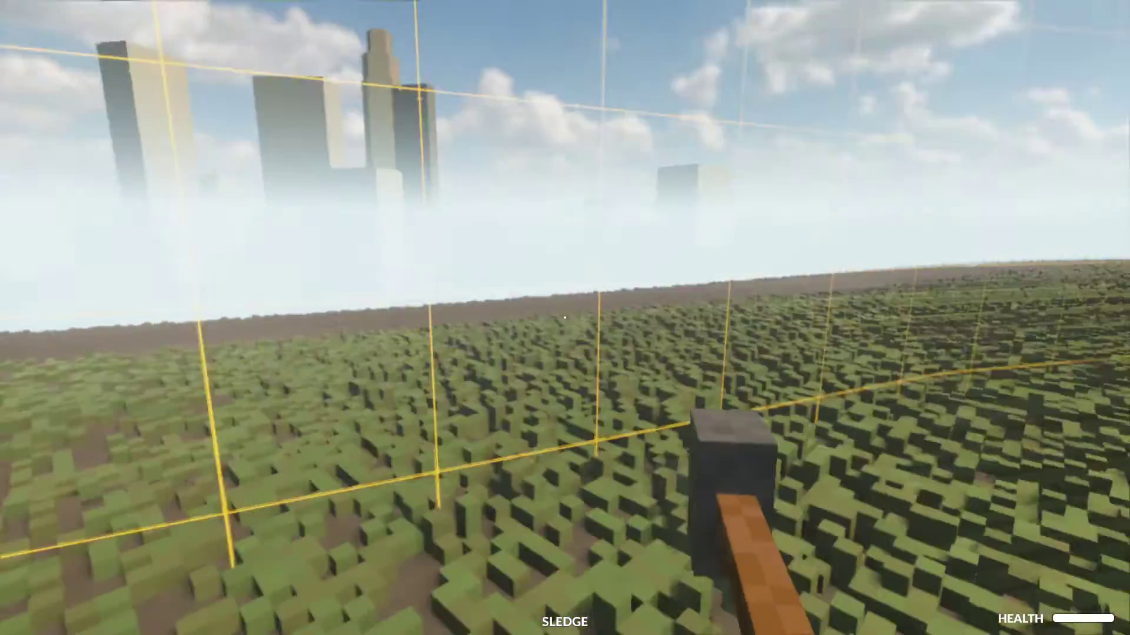
click(564, 316)
click(564, 316)
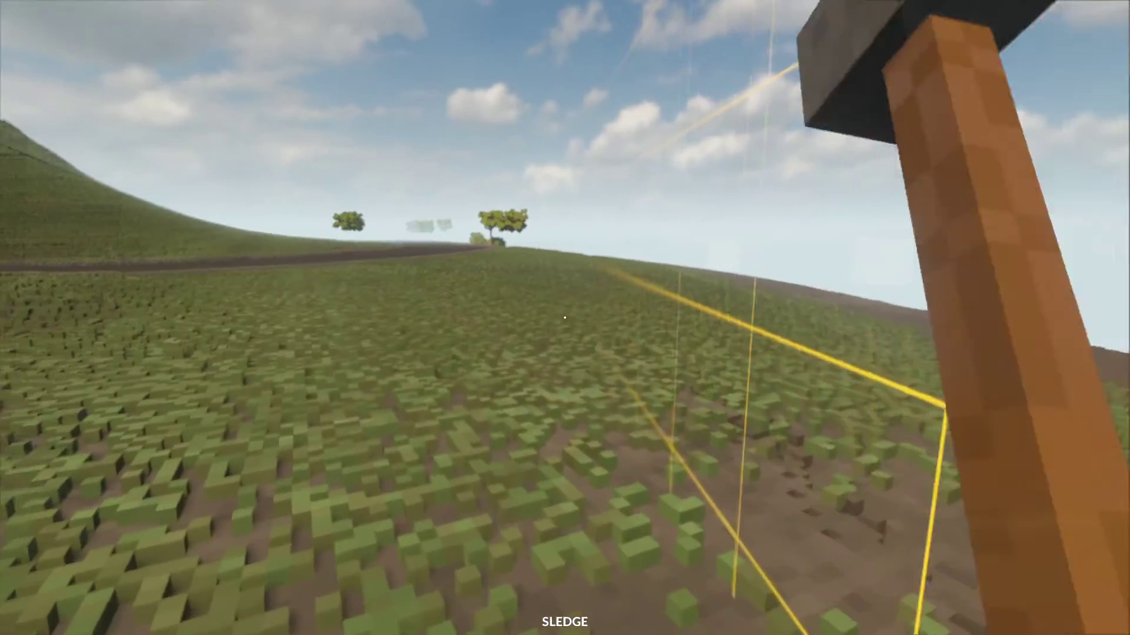
click(564, 317)
Step: Switch to the rocket launcher, fire up the hill at the house, then pause and resume
key(1)
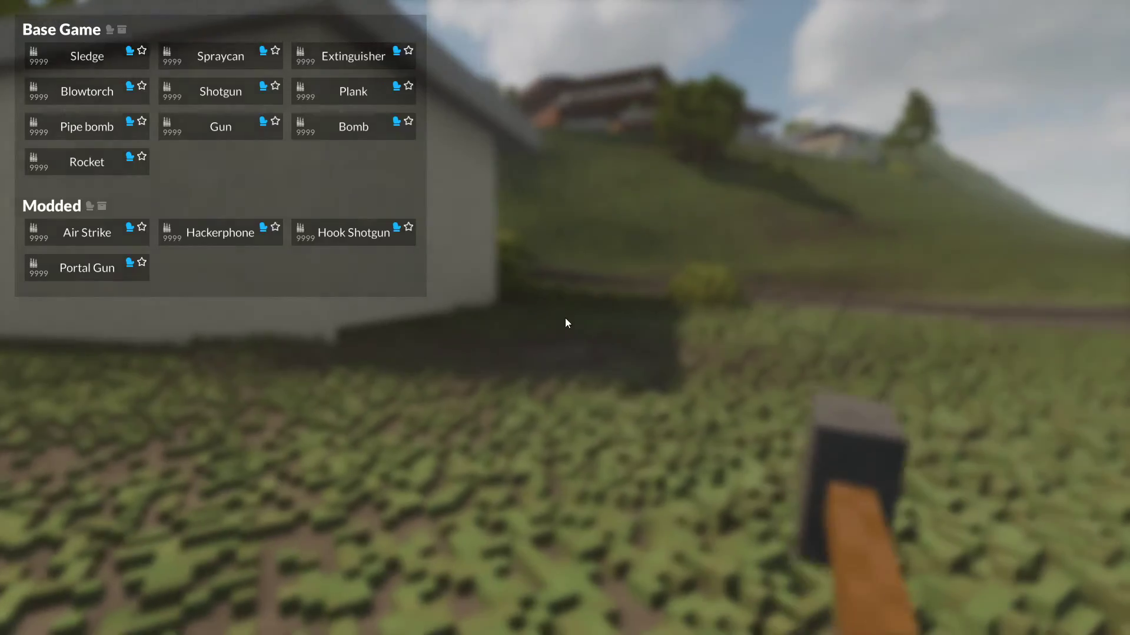
key(3)
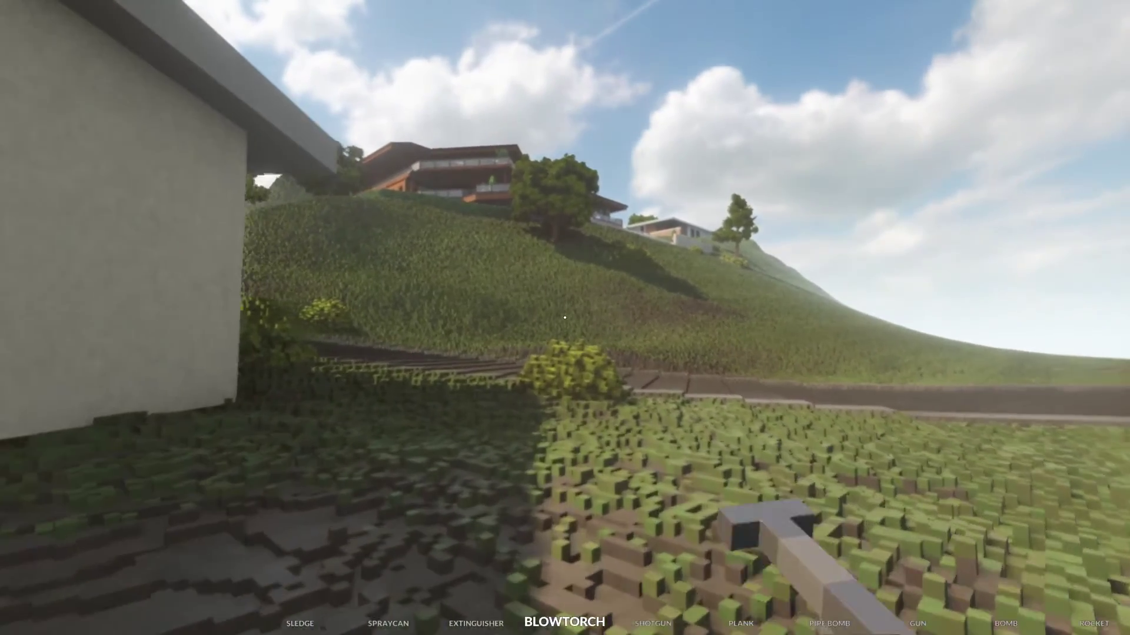
scroll(565, 316, down, 3)
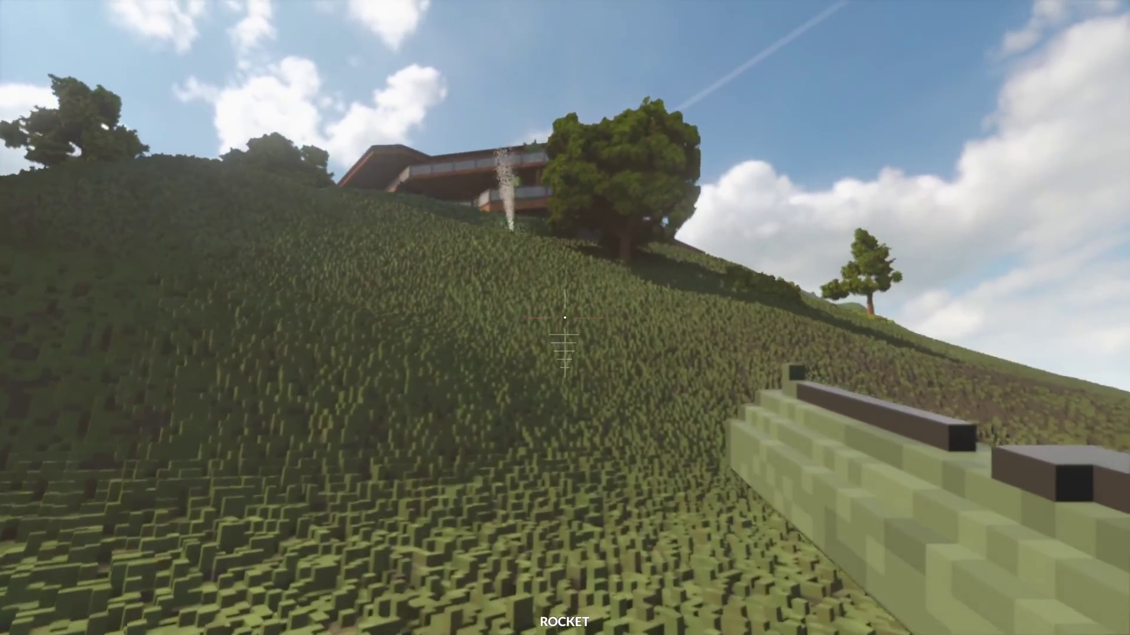
key(Escape)
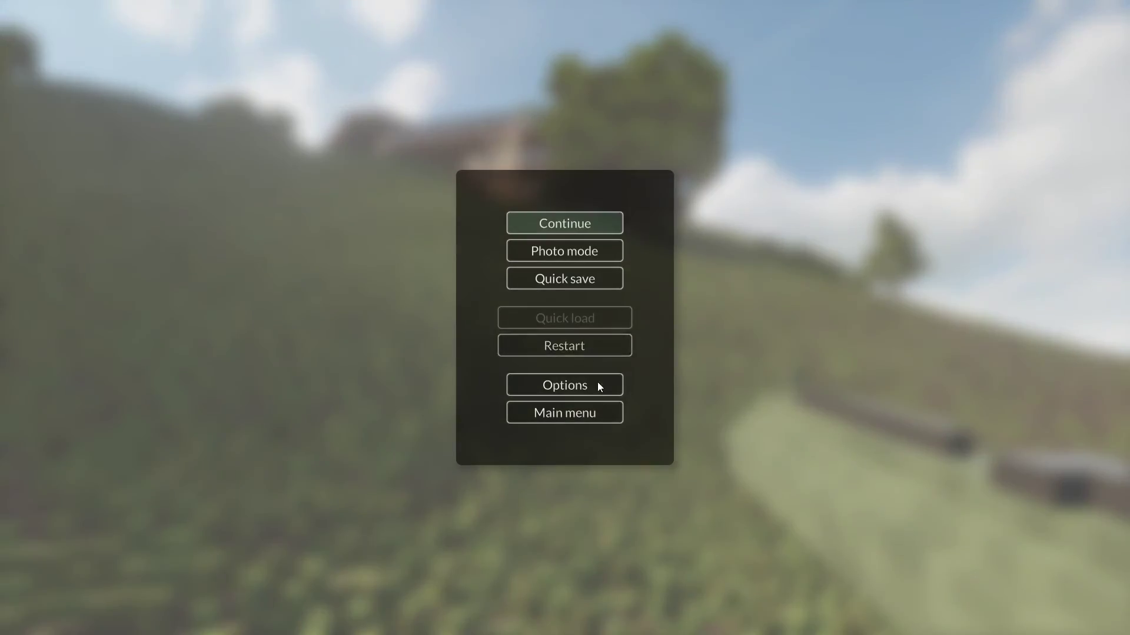
key(Escape)
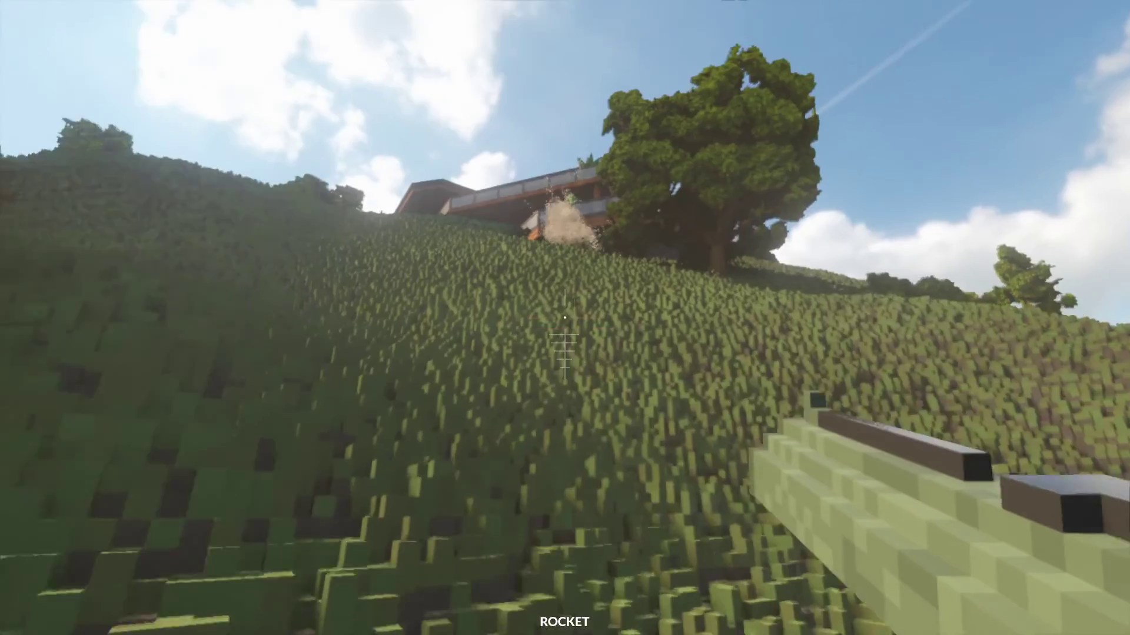